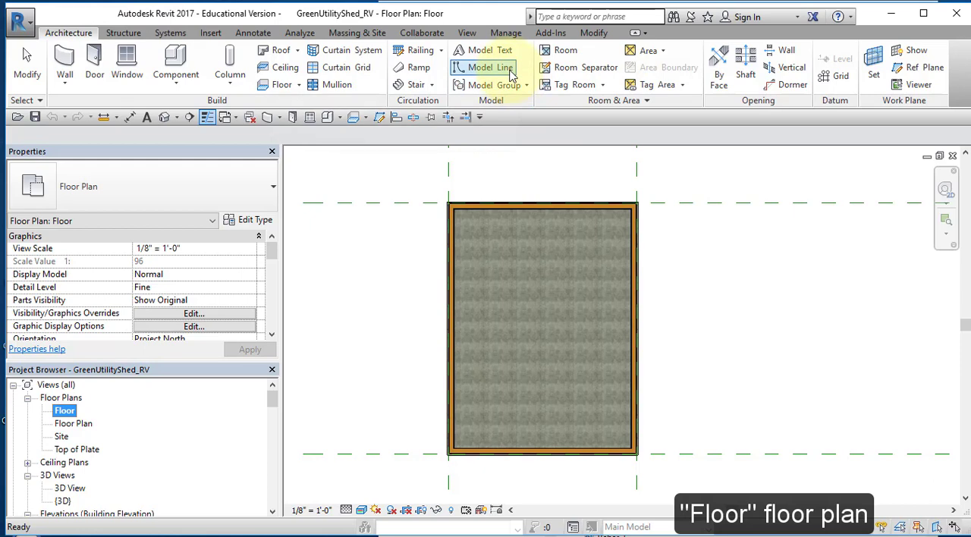
Draw a vertical model line about 2' 6" long outward from the midpoint of the south wall's exterior face
{"action": "left_click", "coordinate": [500, 68]}
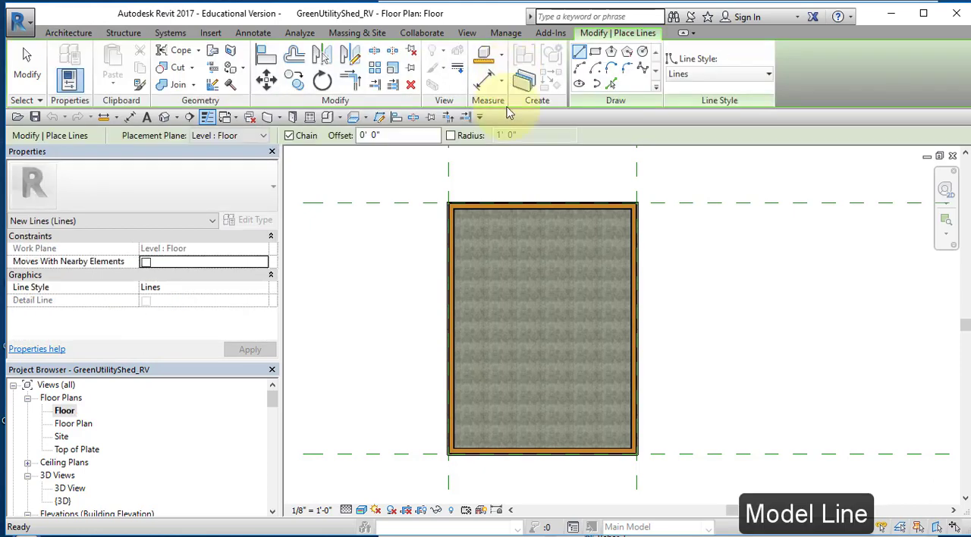
{"action": "left_click", "coordinate": [542, 456]}
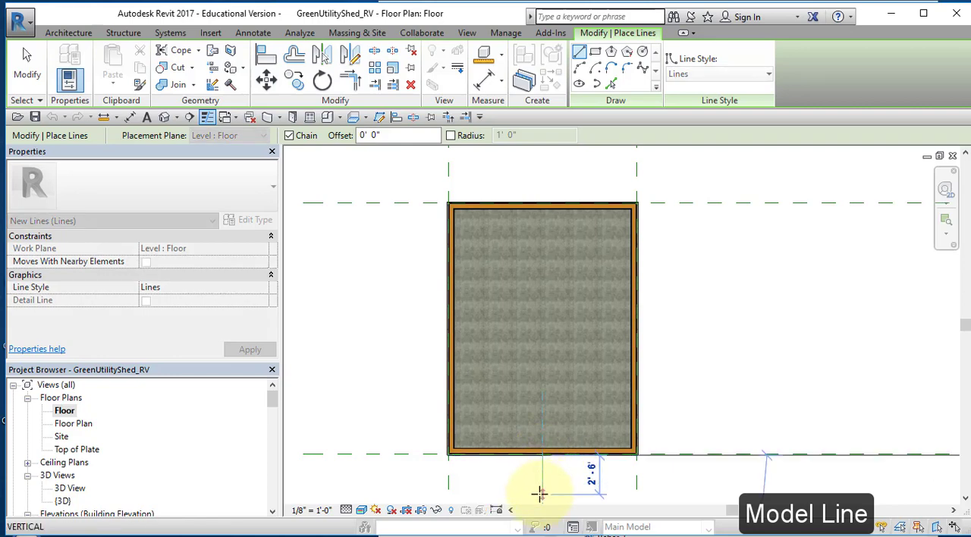
{"action": "left_click", "coordinate": [543, 493]}
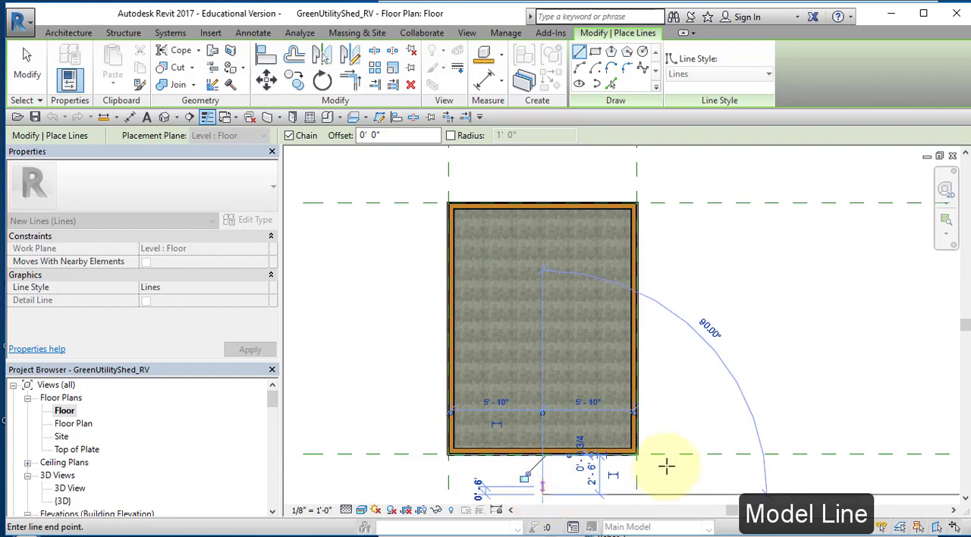
{"action": "right_click", "coordinate": [635, 442]}
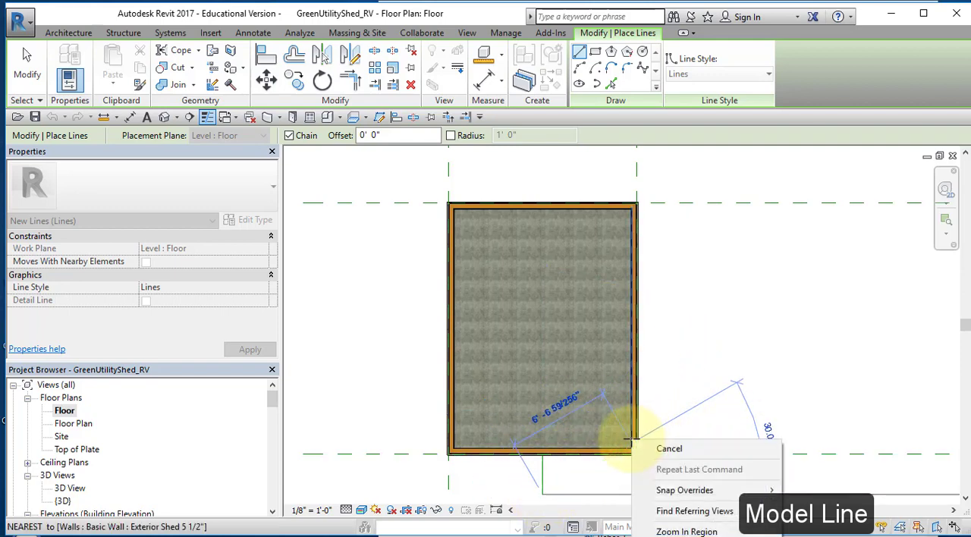
{"action": "left_click", "coordinate": [668, 450]}
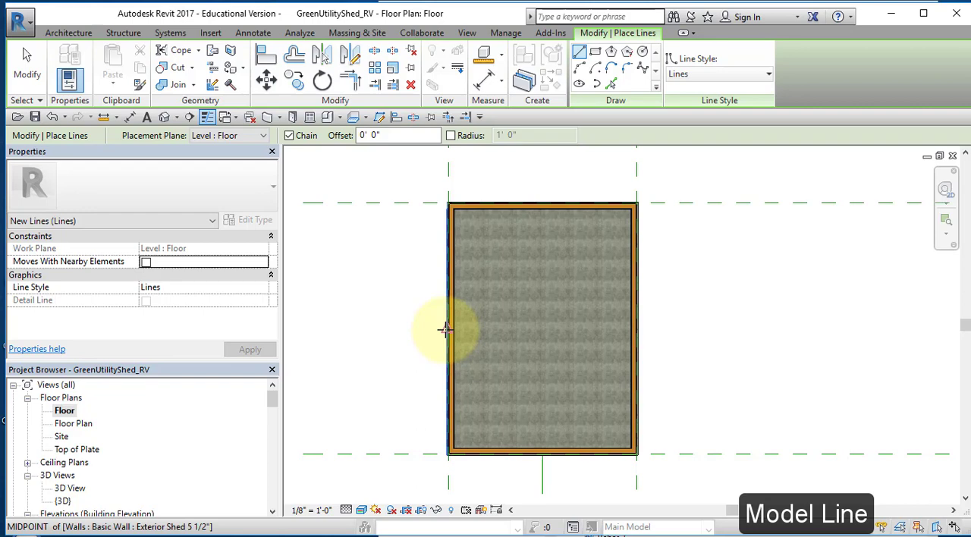
Draw a horizontal model line about 5' 0" long outward from the midpoint of the west wall's exterior face
{"action": "left_click", "coordinate": [446, 329]}
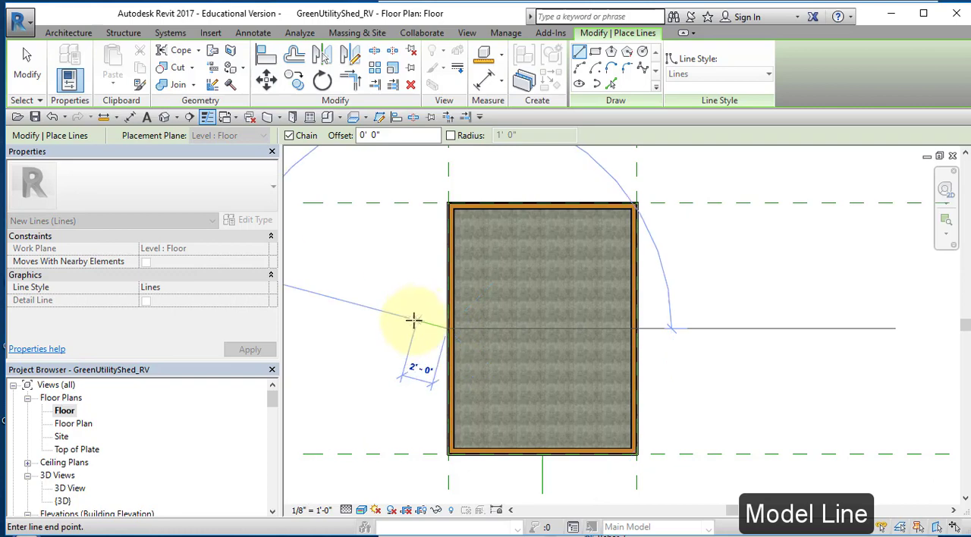
{"action": "left_click", "coordinate": [368, 329]}
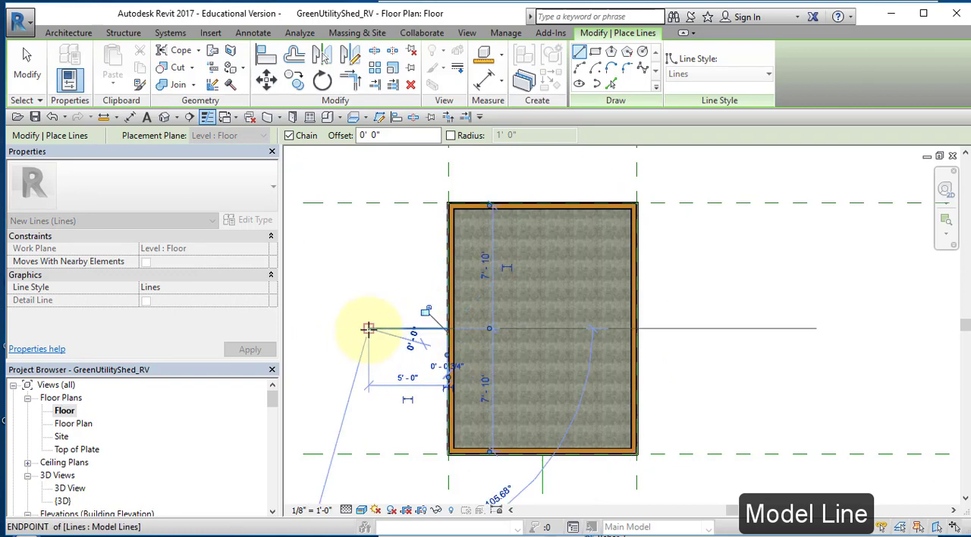
{"action": "right_click", "coordinate": [375, 303]}
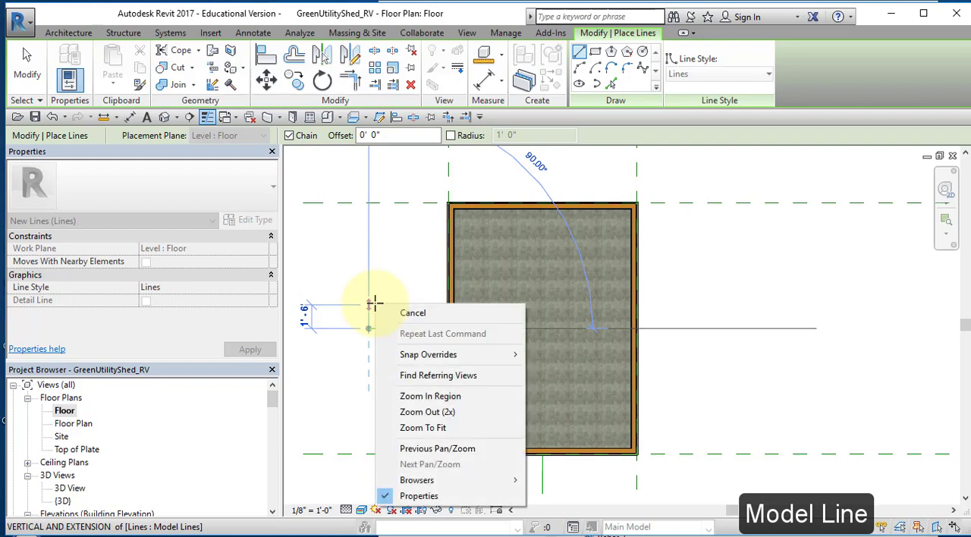
{"action": "left_click", "coordinate": [391, 310]}
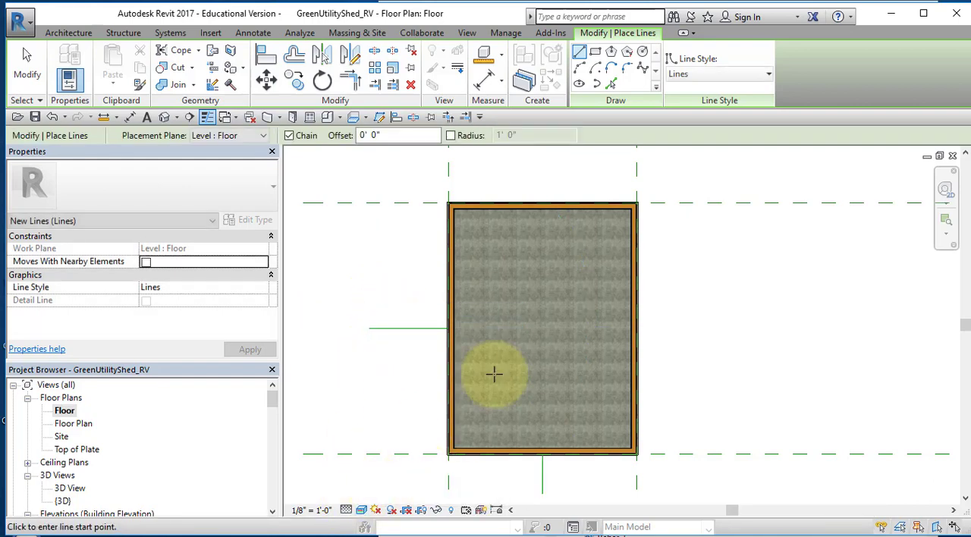
Place a 36" x 84" half flat glass exterior door centred in the south wall, swinging inward with its hinge on the west side
{"action": "left_click", "coordinate": [68, 34]}
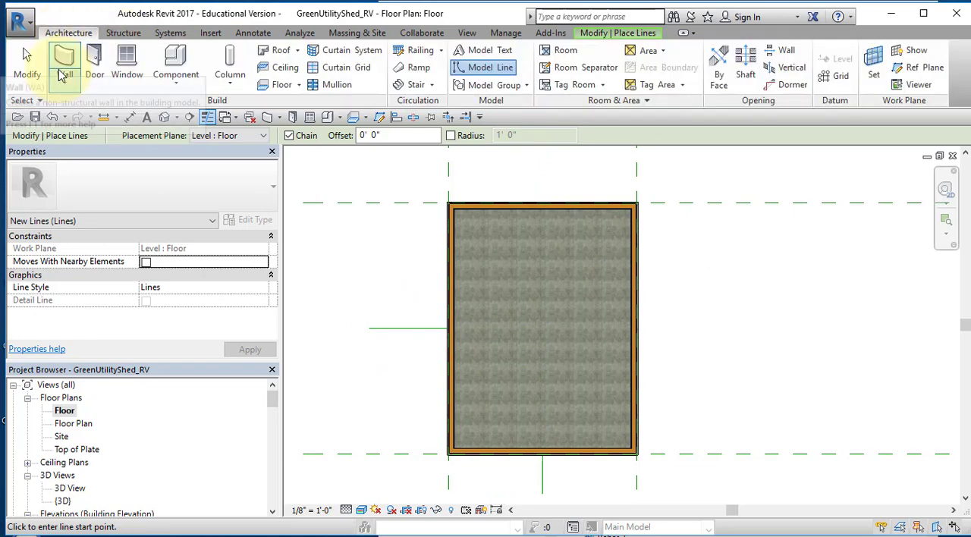
{"action": "left_click", "coordinate": [91, 64]}
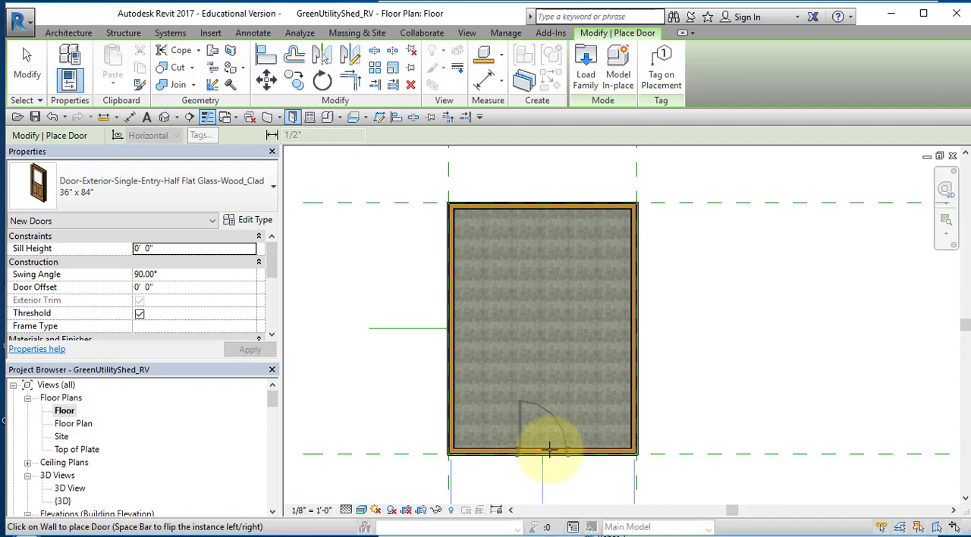
{"action": "left_click", "coordinate": [547, 449]}
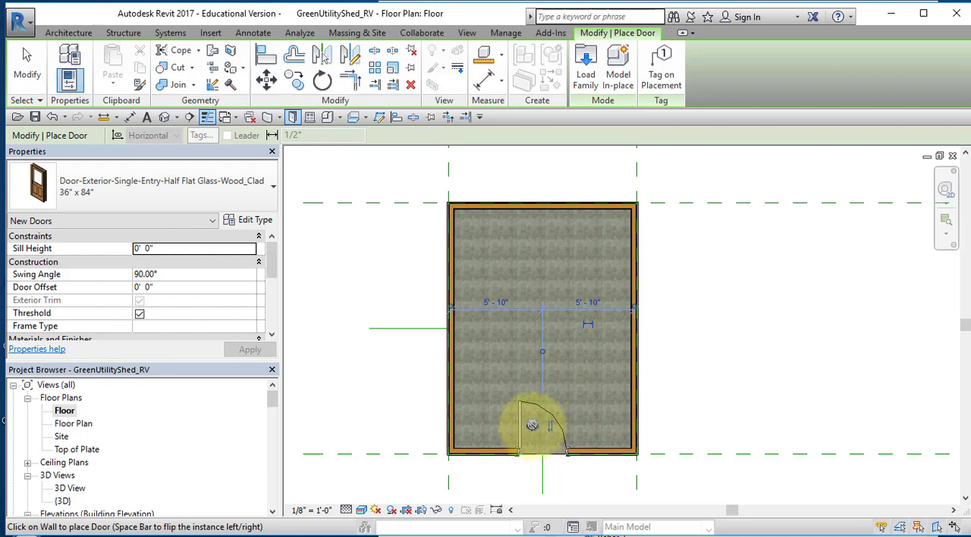
{"action": "key", "text": "space"}
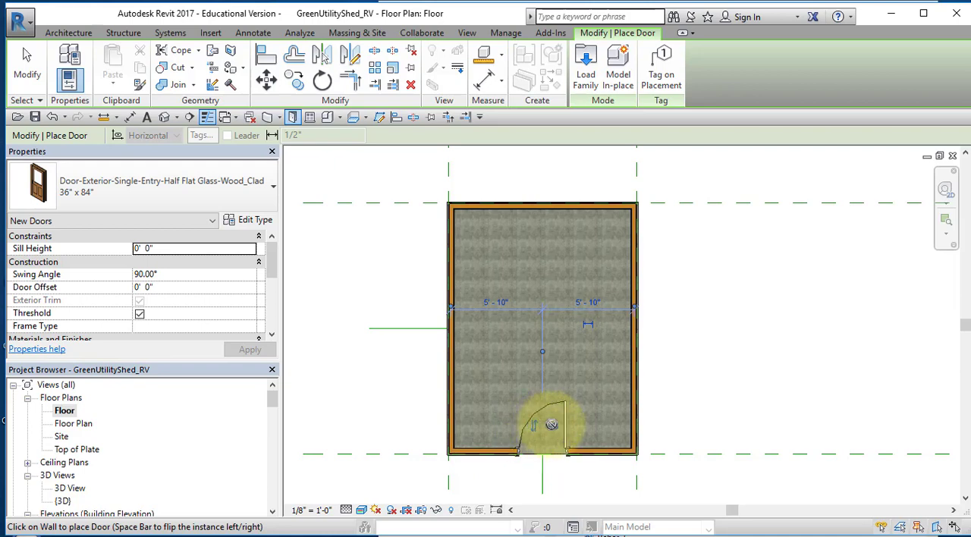
{"action": "left_click", "coordinate": [541, 421]}
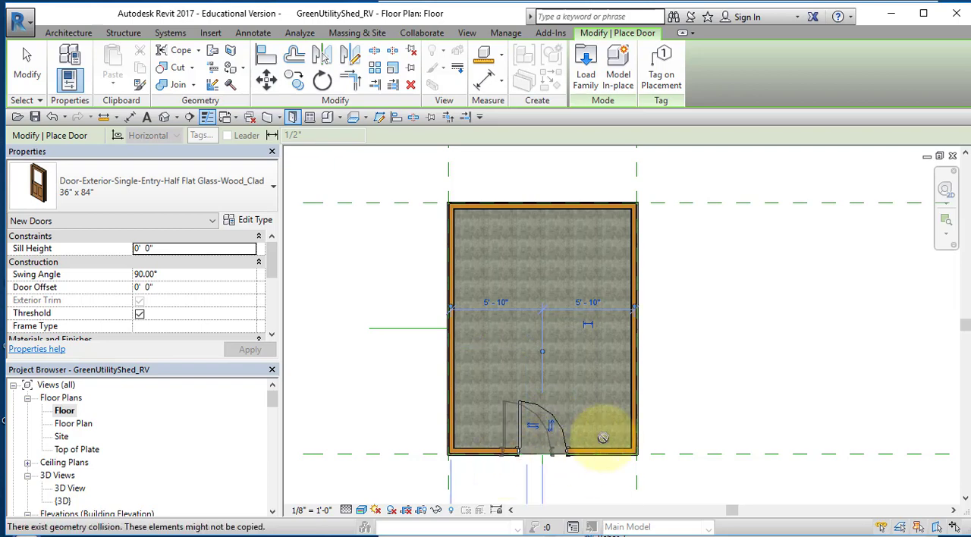
{"action": "right_click", "coordinate": [667, 426]}
{"action": "left_click", "coordinate": [668, 436]}
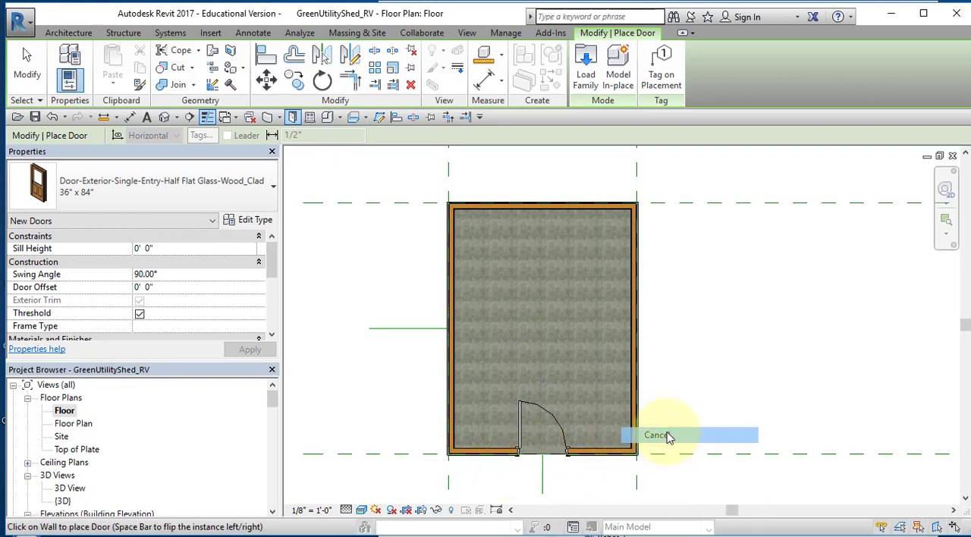
{"action": "left_click", "coordinate": [27, 65]}
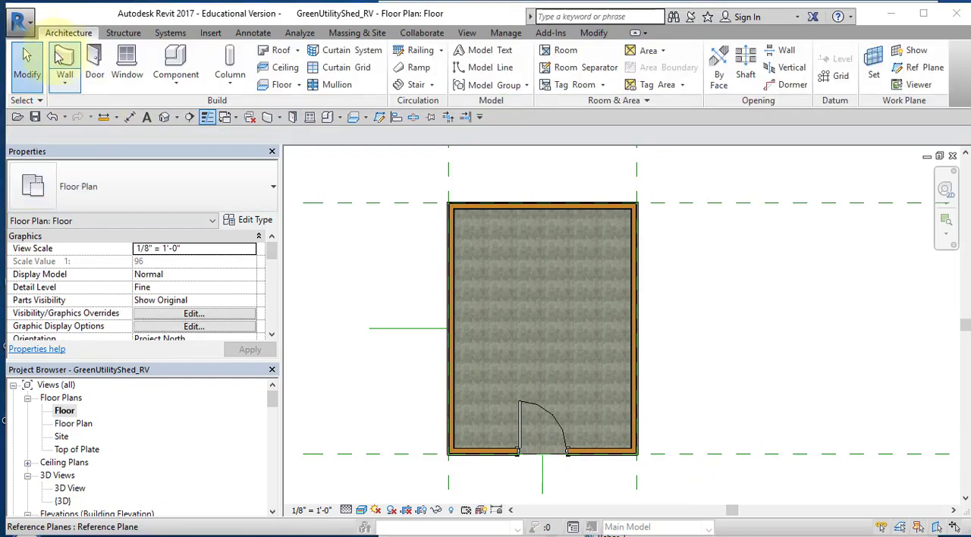
Place a 36" x 48" Double Hung with Trim window in the west wall, centred 4' 0" from the south end
{"action": "left_click", "coordinate": [126, 61]}
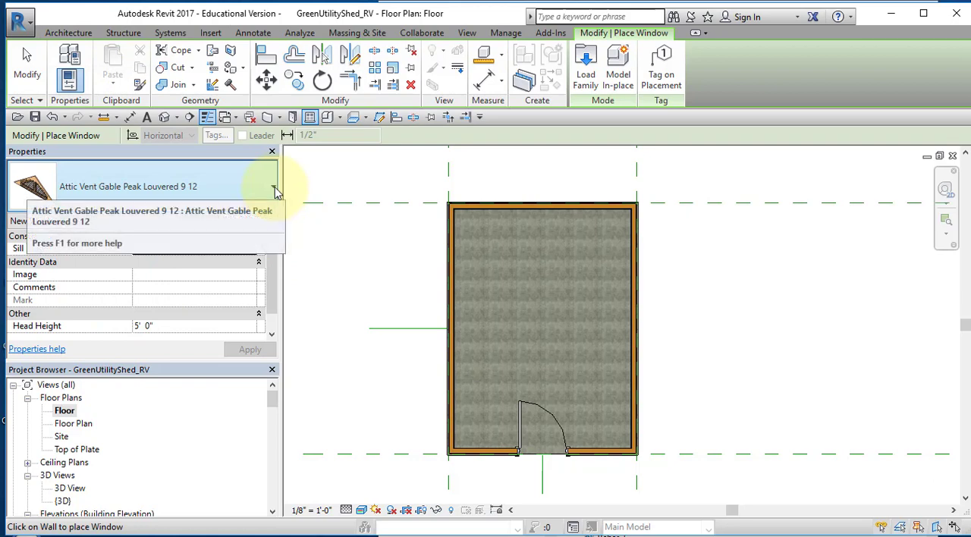
{"action": "left_click", "coordinate": [273, 187]}
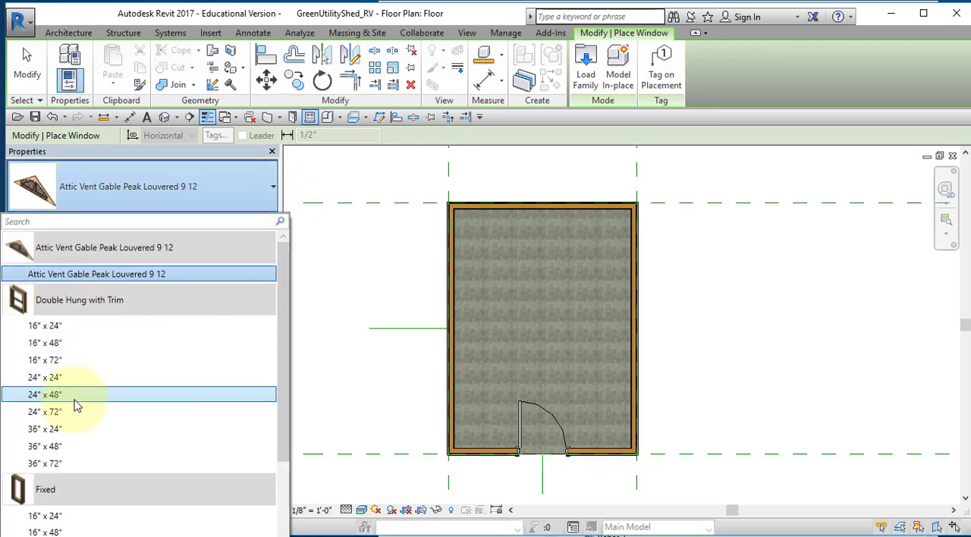
{"action": "left_click", "coordinate": [69, 446]}
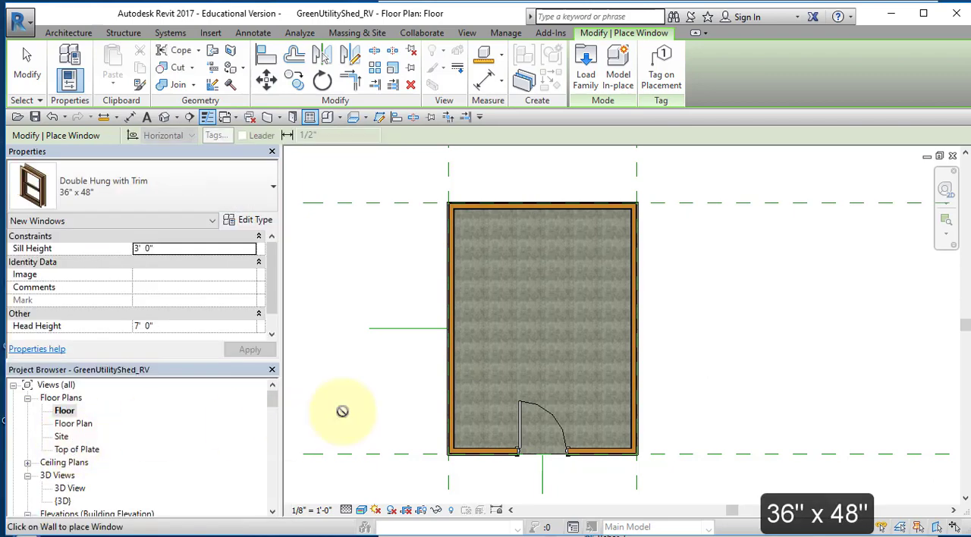
{"action": "left_click", "coordinate": [450, 391]}
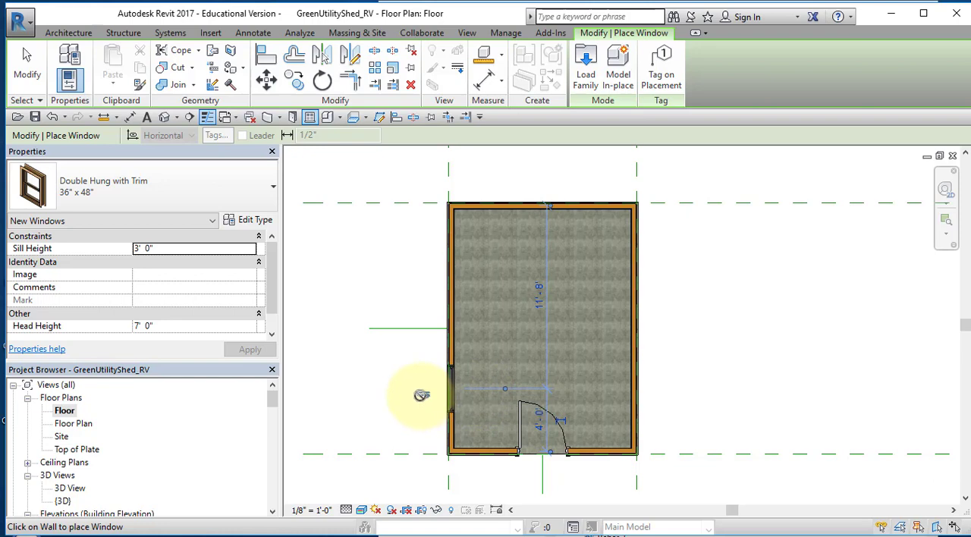
{"action": "key", "text": "Escape"}
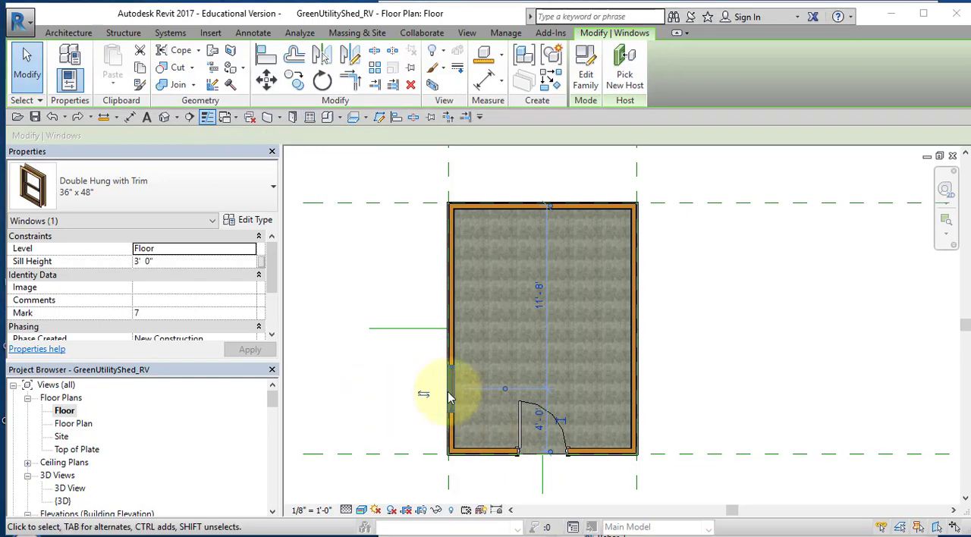
Mirror the west window about the horizontal model line, and mirror both west windows about the vertical model line onto the east wall
{"action": "left_click", "coordinate": [323, 59]}
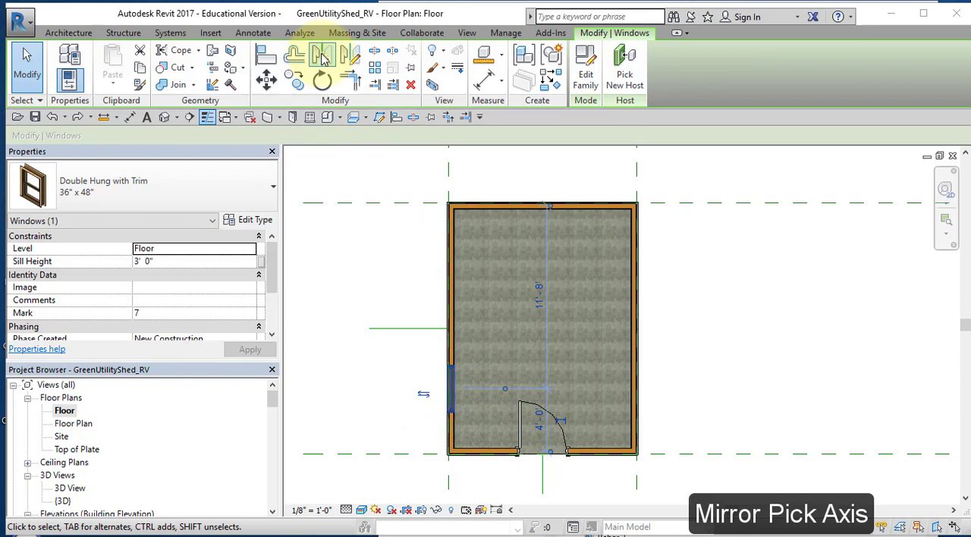
{"action": "left_click", "coordinate": [413, 329]}
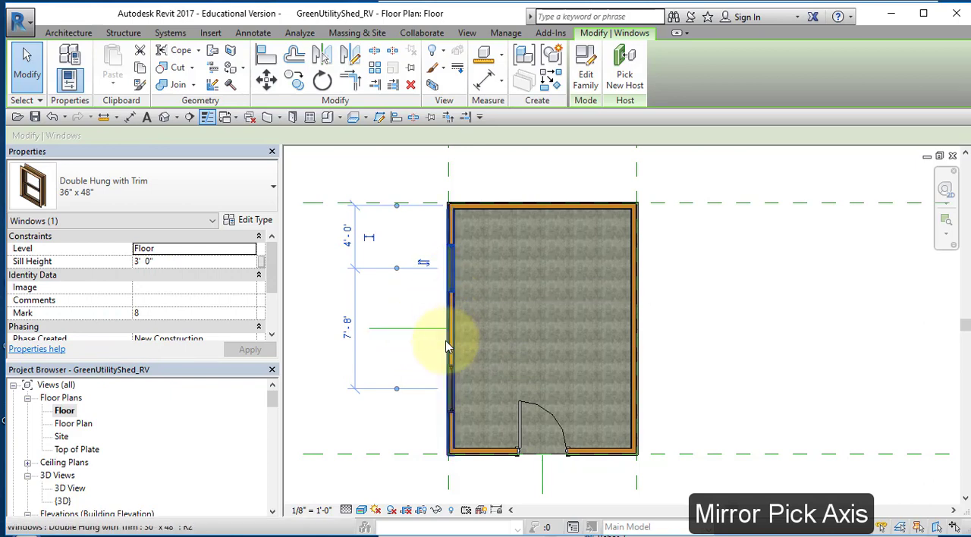
{"action": "left_click", "coordinate": [451, 392], "text": "ctrl"}
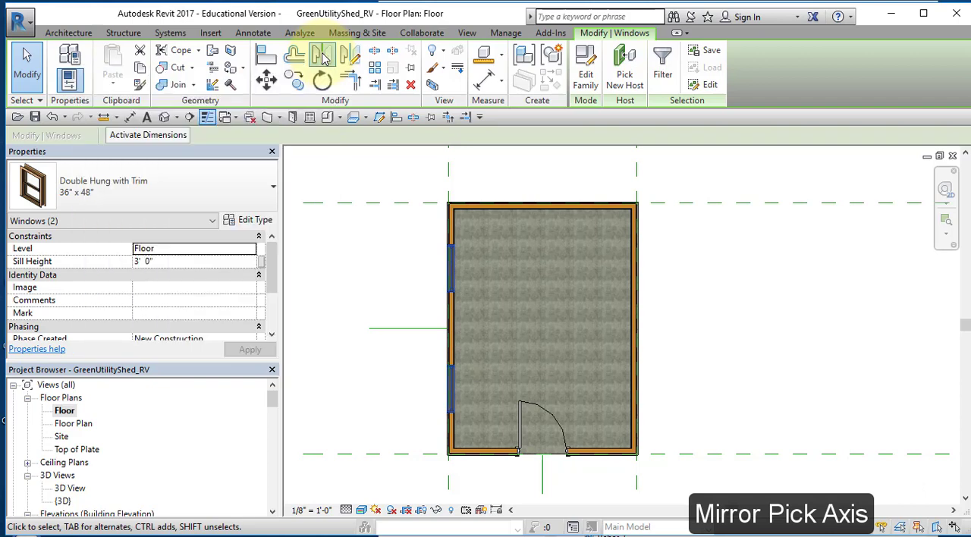
{"action": "left_click", "coordinate": [323, 57]}
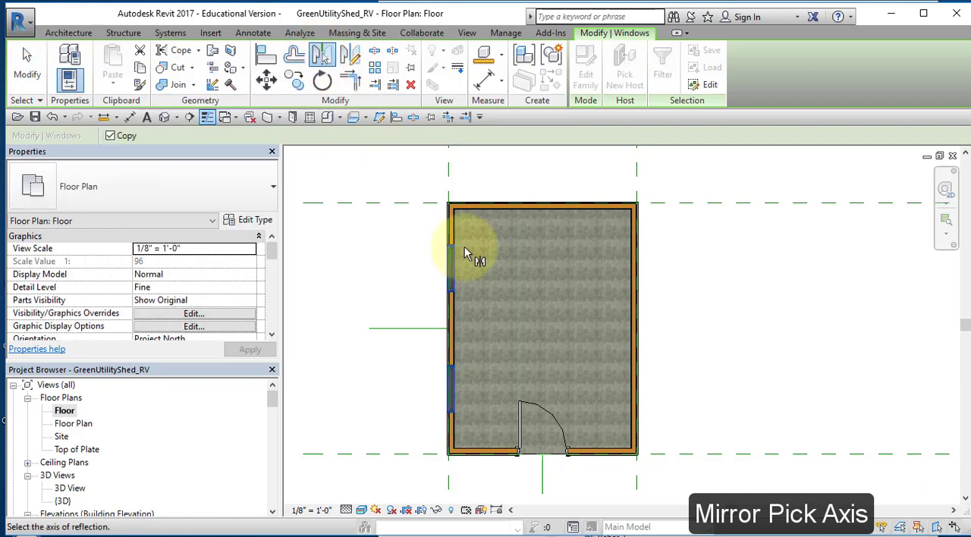
{"action": "left_click", "coordinate": [543, 486]}
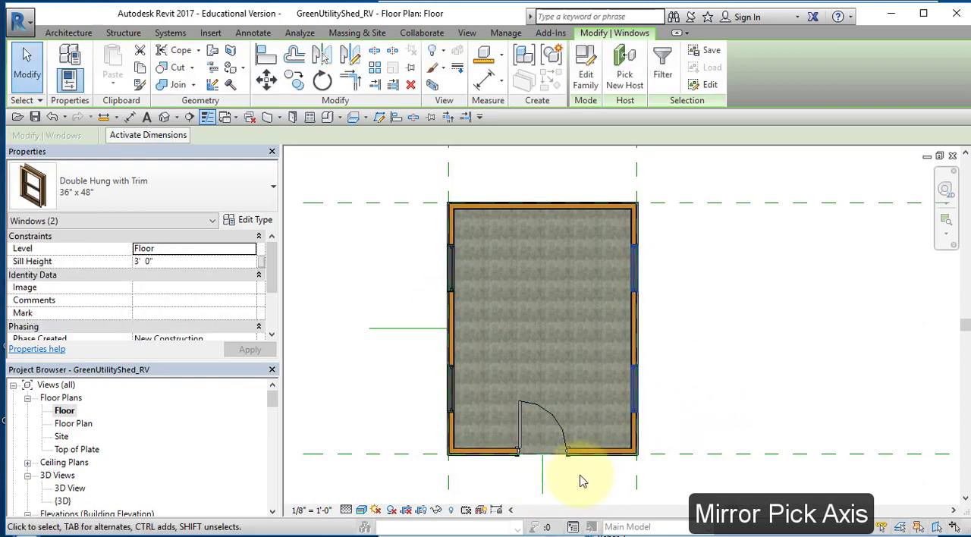
{"action": "right_click", "coordinate": [714, 362]}
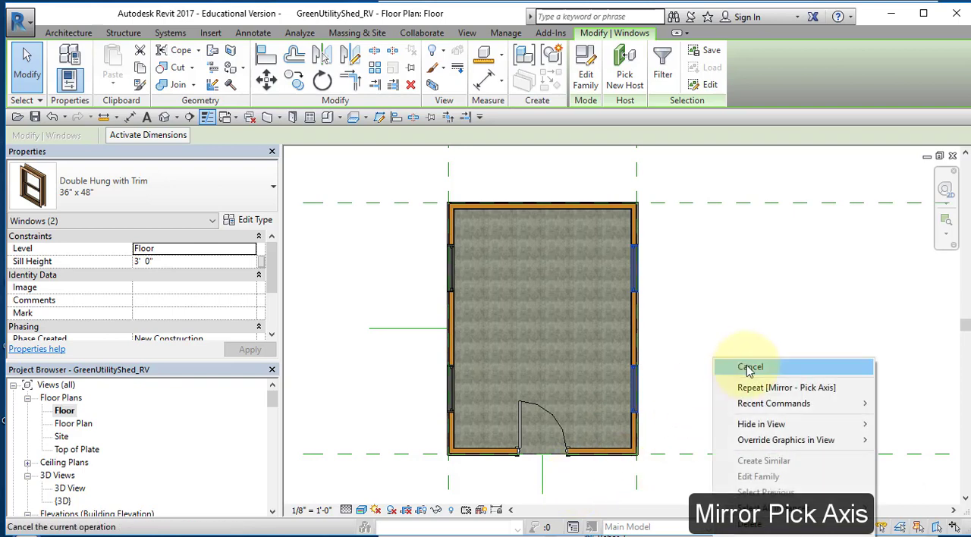
{"action": "left_click", "coordinate": [750, 368]}
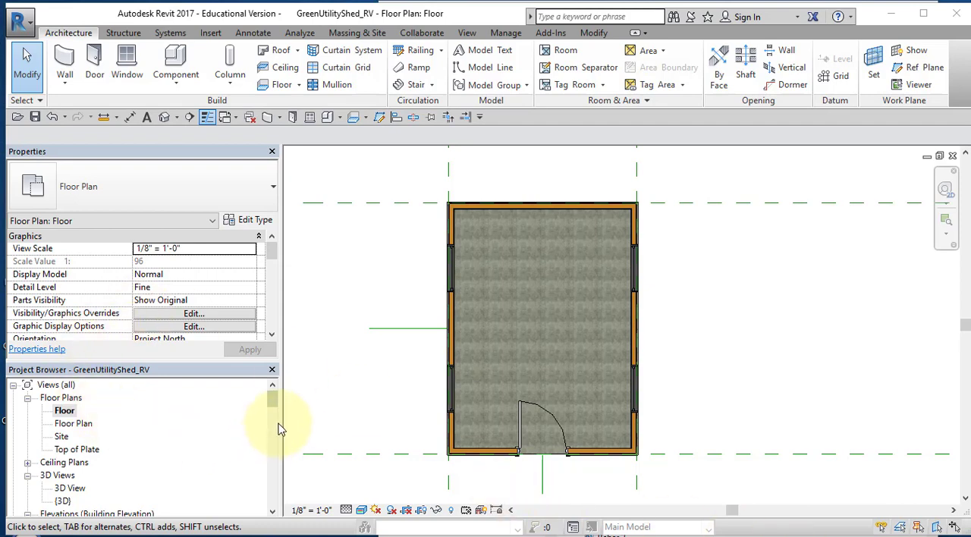
In the South elevation, place an Attic Vent Gable Peak Louvered 9 12 centred just under the roof peak
{"action": "mouse_move", "coordinate": [272, 393]}
{"action": "left_mouse_down"}
{"action": "mouse_move", "coordinate": [274, 422]}
{"action": "mouse_move", "coordinate": [272, 410]}
{"action": "left_mouse_up"}
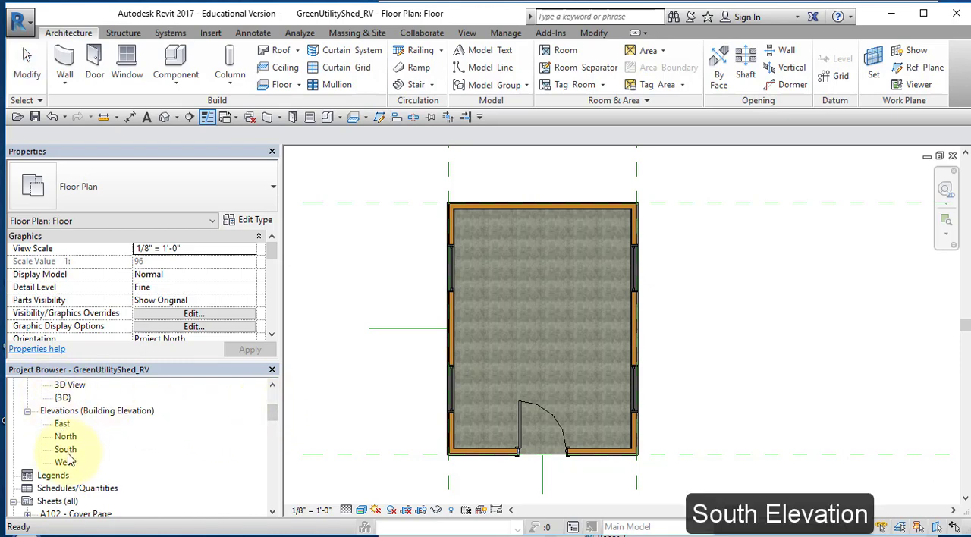
{"action": "double_click", "coordinate": [66, 450]}
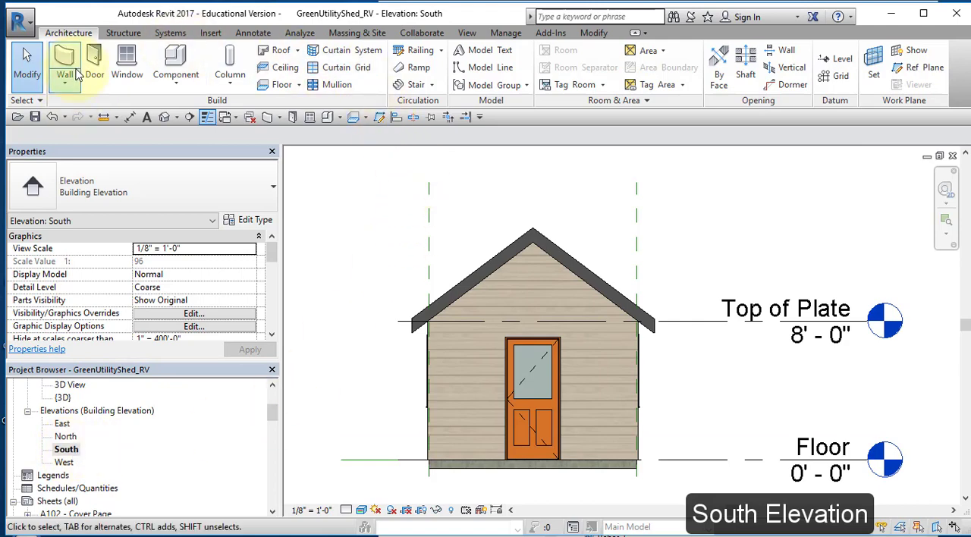
{"action": "left_click", "coordinate": [127, 63]}
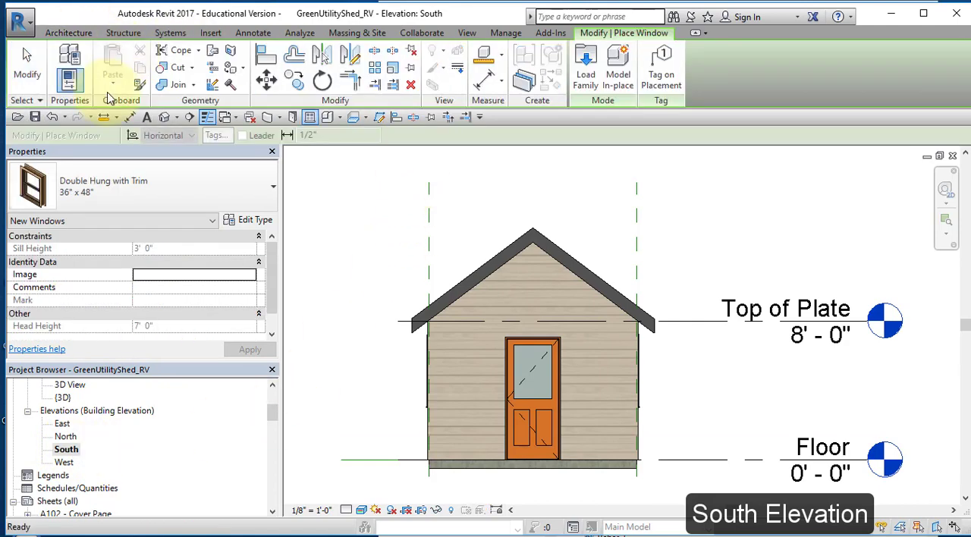
{"action": "left_click", "coordinate": [272, 189]}
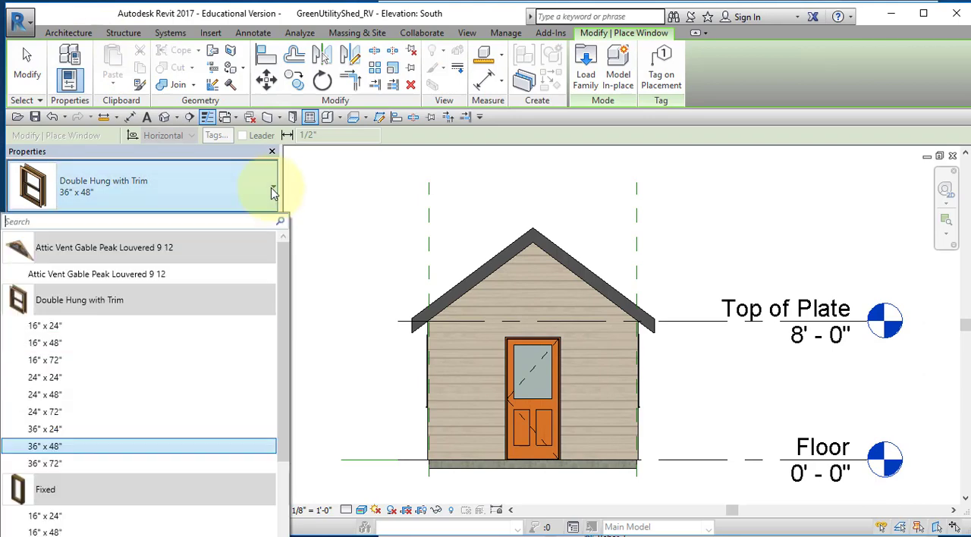
{"action": "mouse_move", "coordinate": [72, 278]}
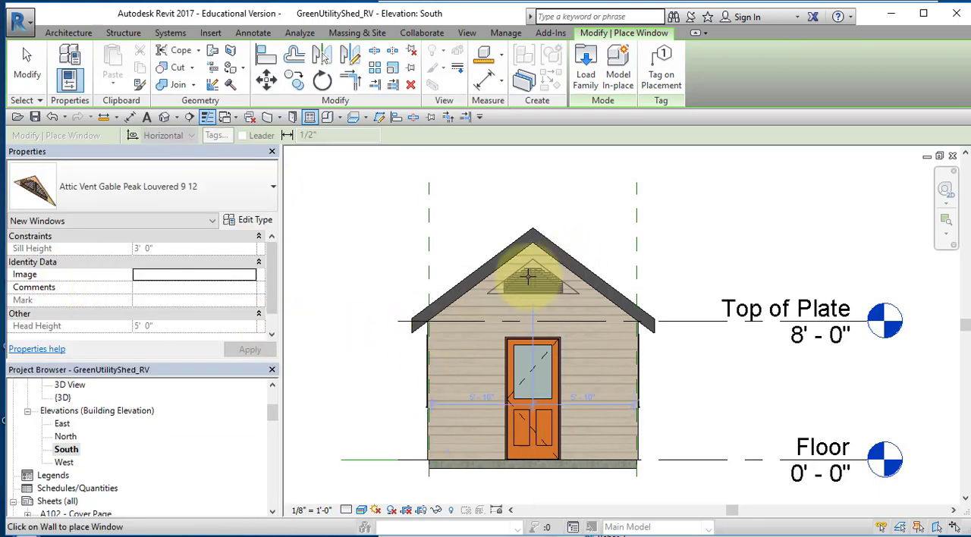
{"action": "scroll", "coordinate": [529, 277], "scroll_direction": "up", "scroll_amount": 6}
{"action": "middle_click_drag", "start_coordinate": [538, 261], "coordinate": [543, 447]}
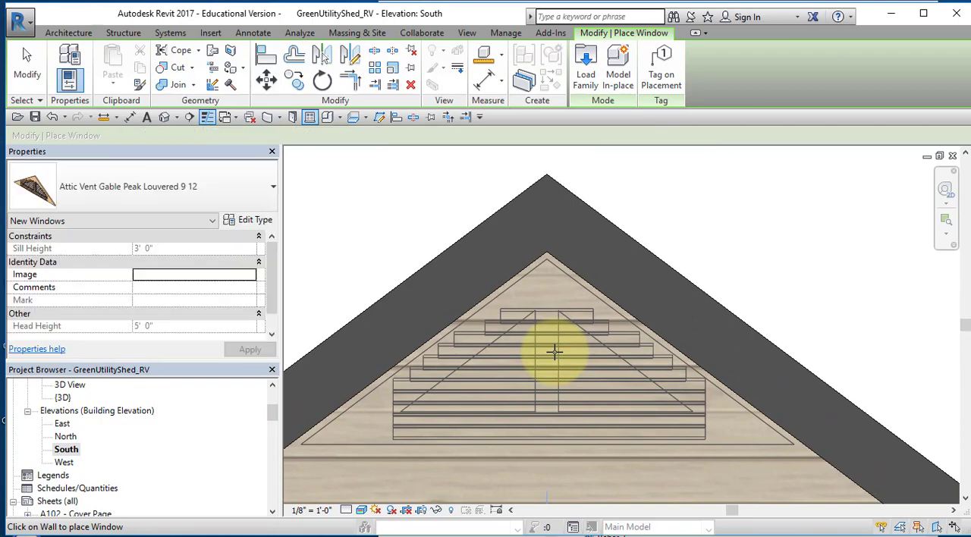
{"action": "right_click", "coordinate": [586, 325]}
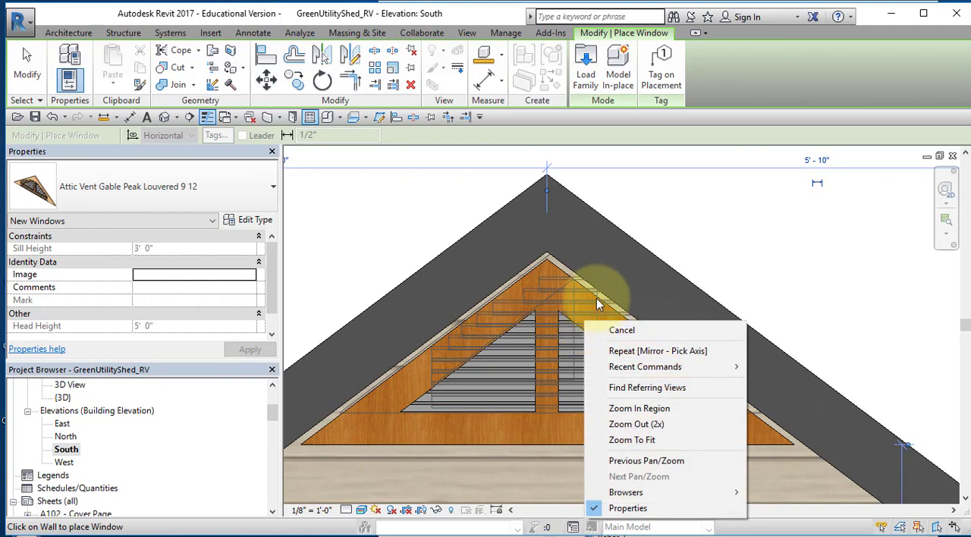
{"action": "left_click", "coordinate": [622, 329]}
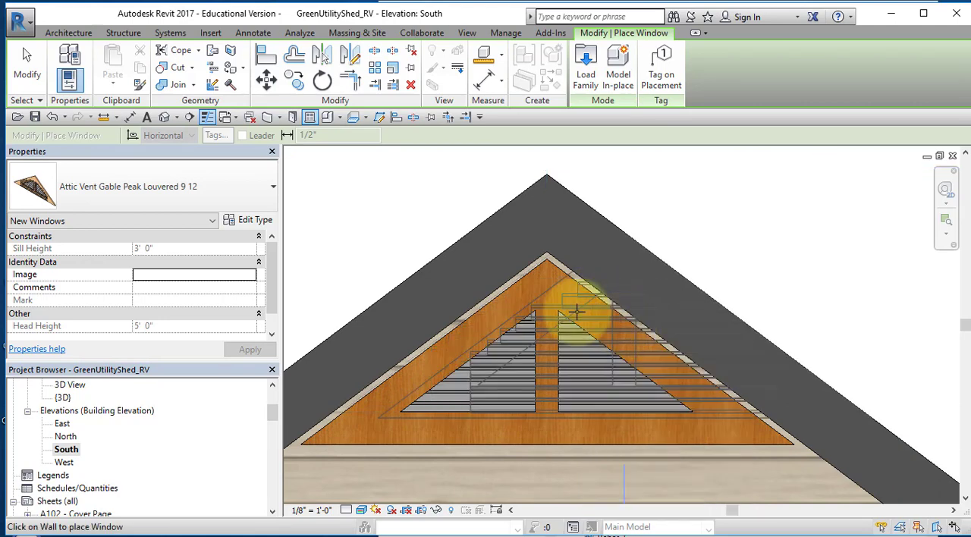
Finish placing the south gable's attic vent and nudge it vertically to fine-tune its fit under the roof peak
{"action": "right_click", "coordinate": [696, 235]}
{"action": "left_click", "coordinate": [773, 251]}
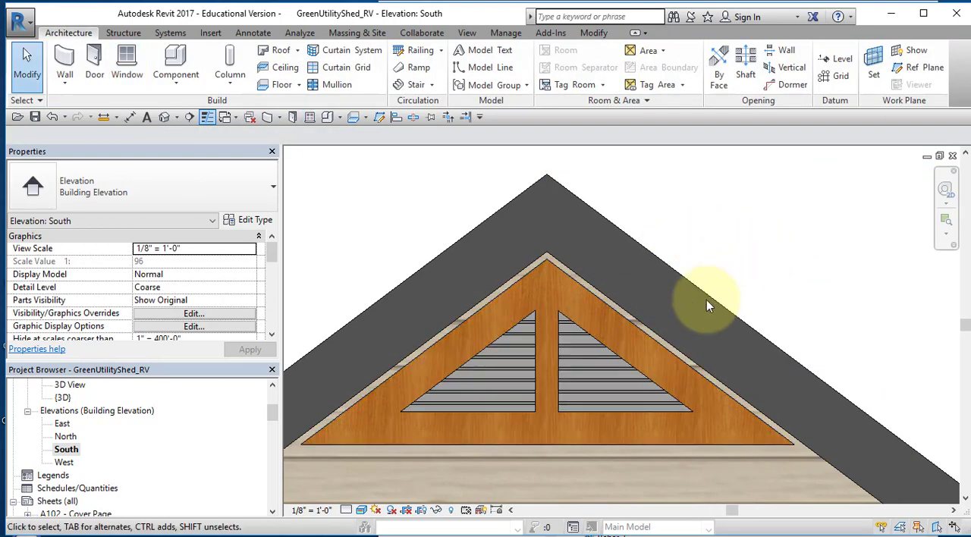
{"action": "left_click", "coordinate": [555, 273]}
{"action": "left_click", "coordinate": [553, 283]}
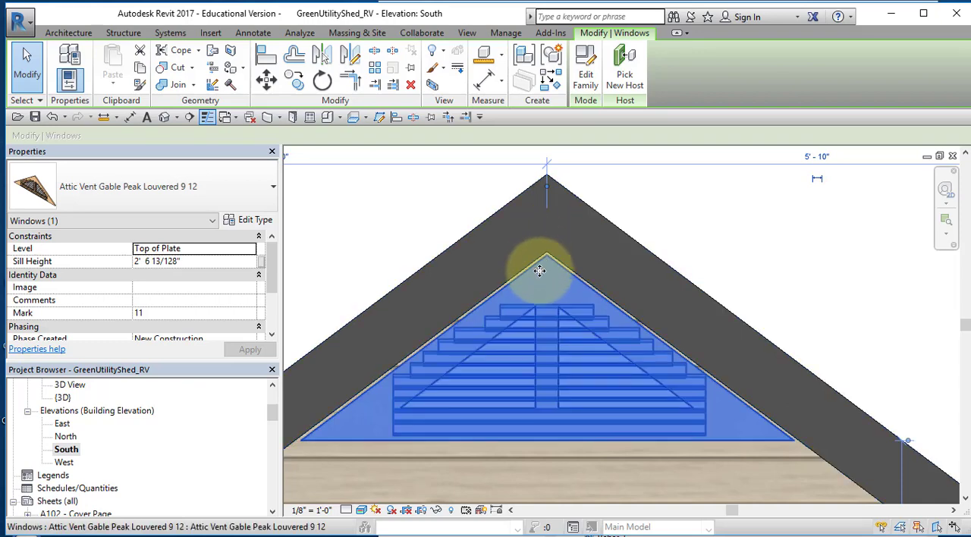
{"action": "key", "text": "Down"}
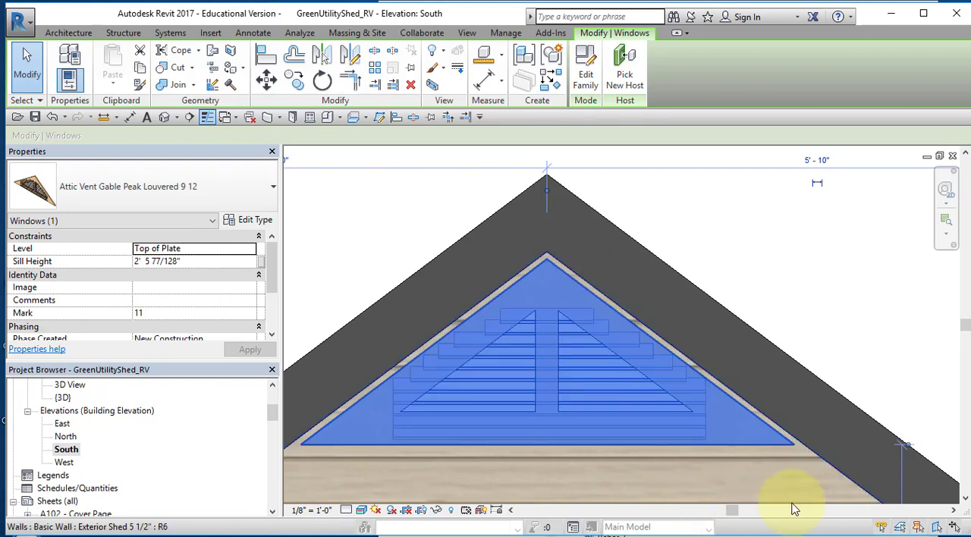
{"action": "right_click", "coordinate": [792, 252]}
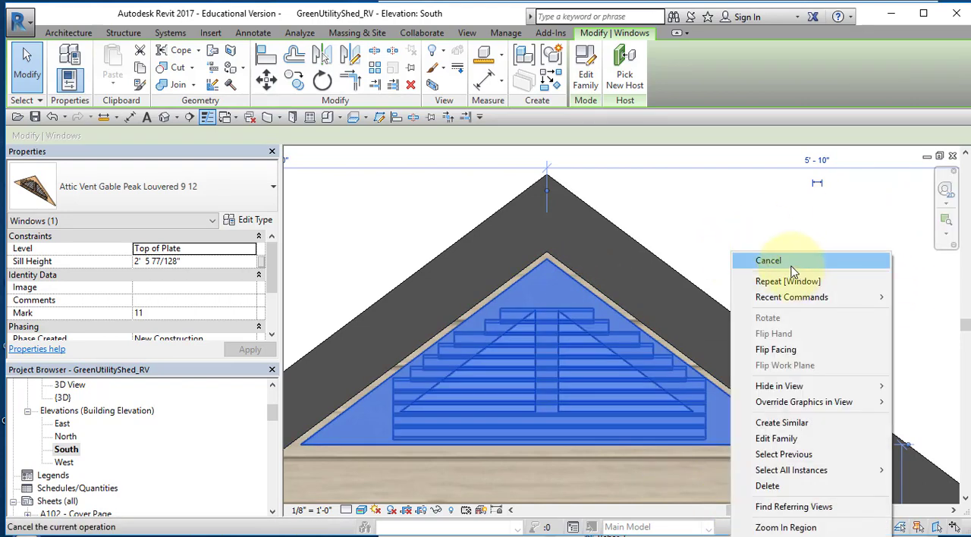
{"action": "left_click", "coordinate": [791, 261]}
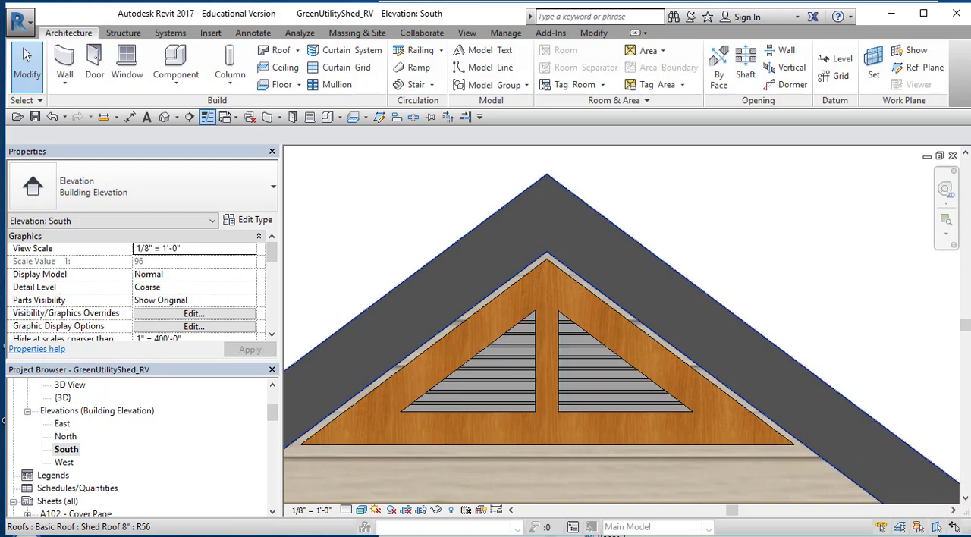
In the North elevation, place an Attic Vent Gable Peak Louvered 9 12 centred just under the roof peak
{"action": "double_click", "coordinate": [66, 437]}
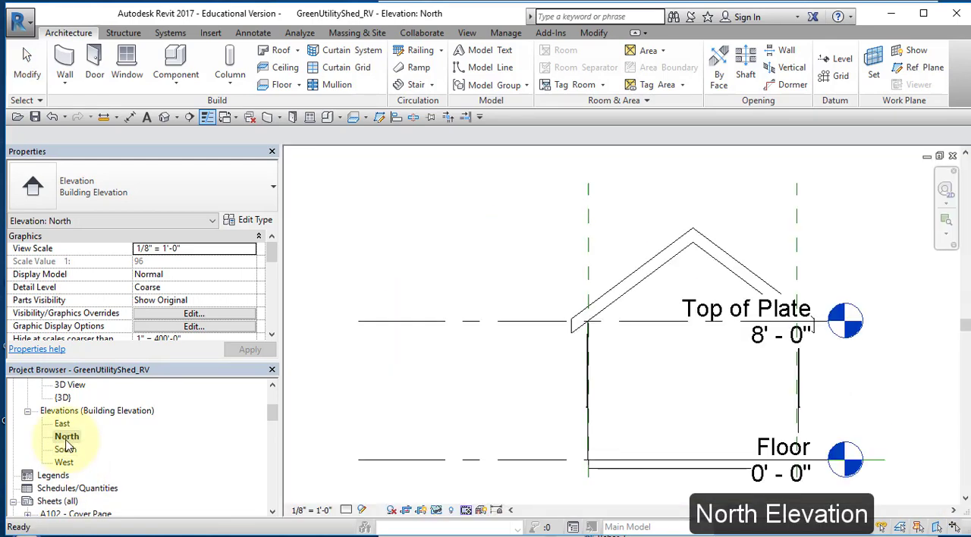
{"action": "scroll", "coordinate": [685, 347], "scroll_direction": "up", "scroll_amount": 4}
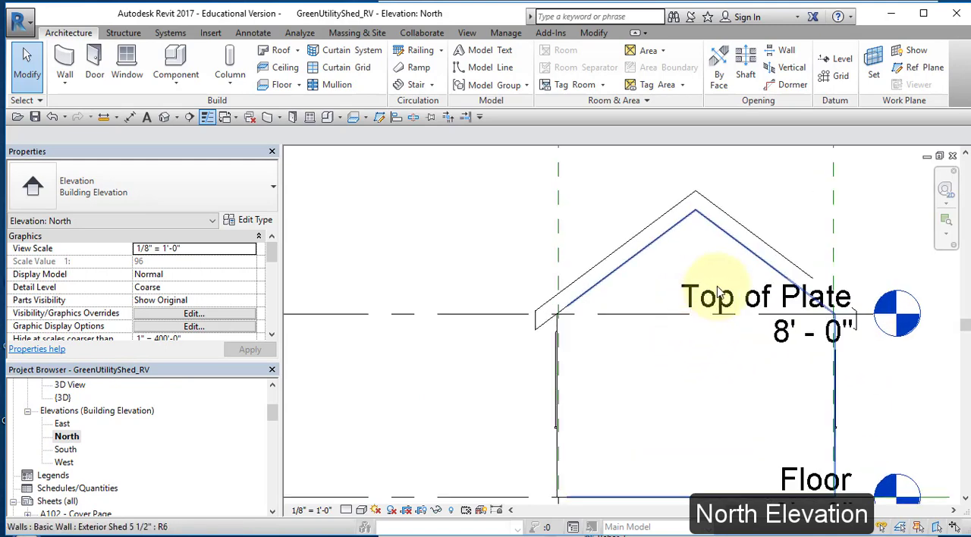
{"action": "scroll", "coordinate": [747, 218], "scroll_direction": "up", "scroll_amount": 2}
{"action": "middle_click_drag", "start_coordinate": [748, 216], "coordinate": [657, 304]}
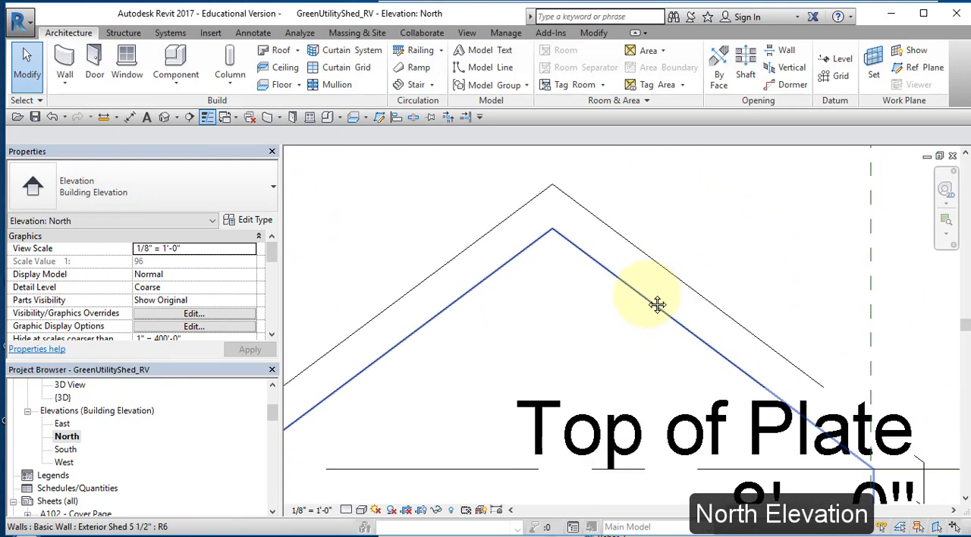
{"action": "left_click", "coordinate": [128, 61]}
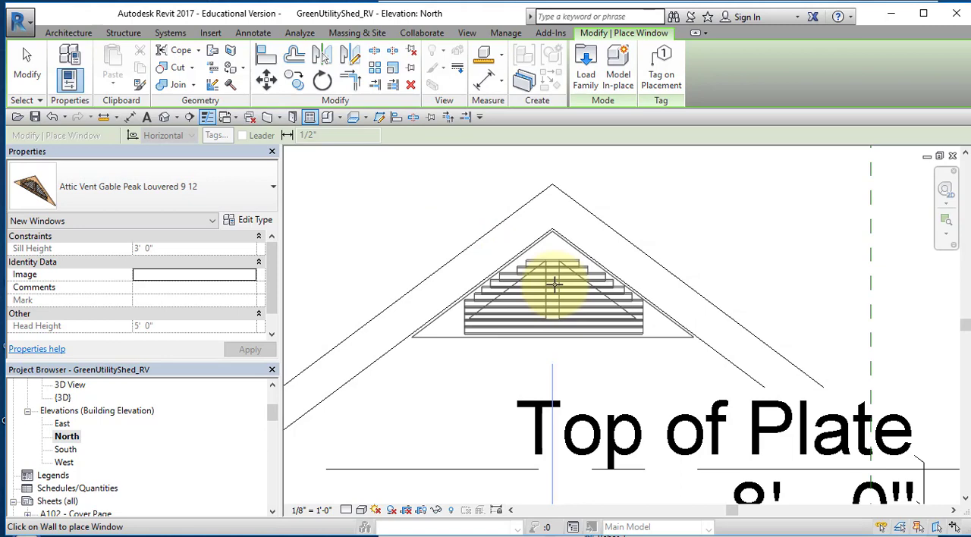
{"action": "left_click", "coordinate": [554, 284]}
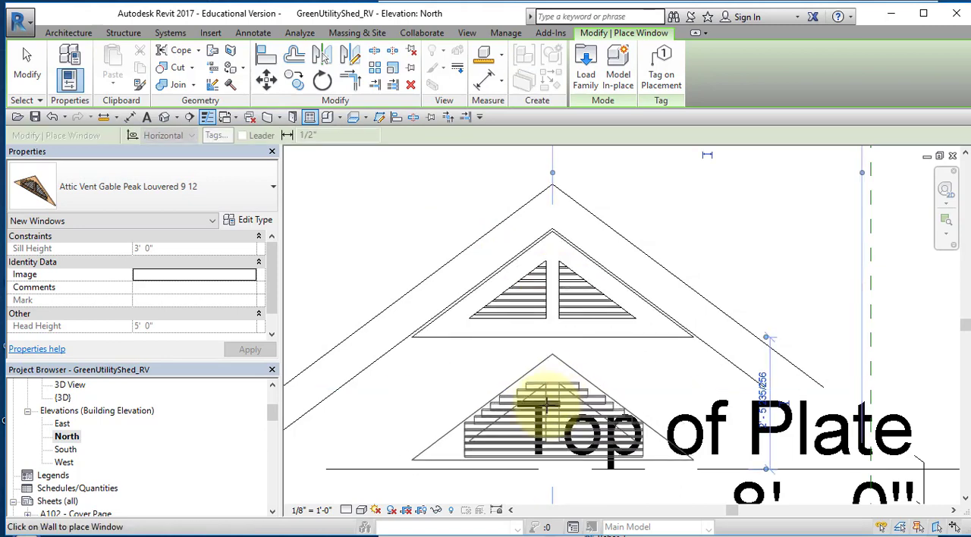
{"action": "right_click", "coordinate": [709, 253]}
{"action": "left_click", "coordinate": [724, 258]}
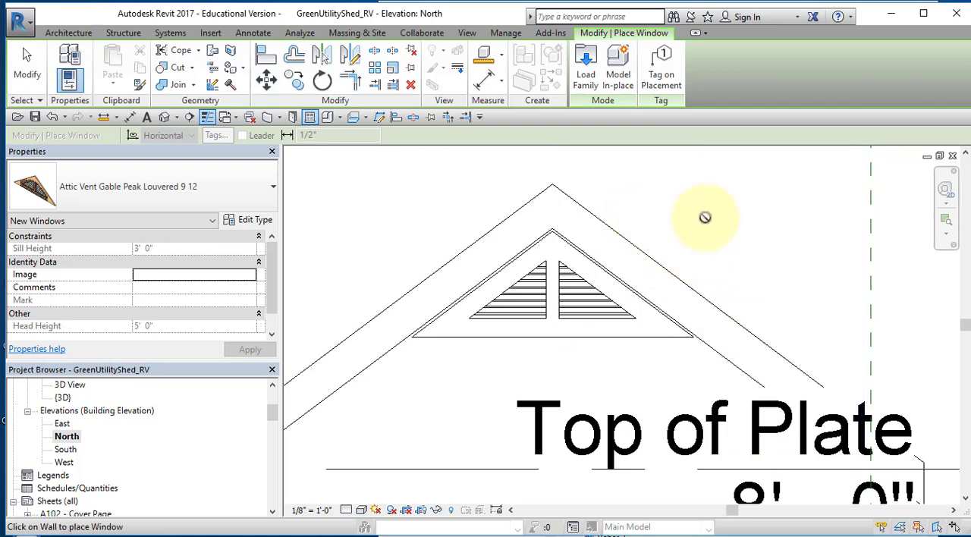
{"action": "right_click", "coordinate": [735, 228]}
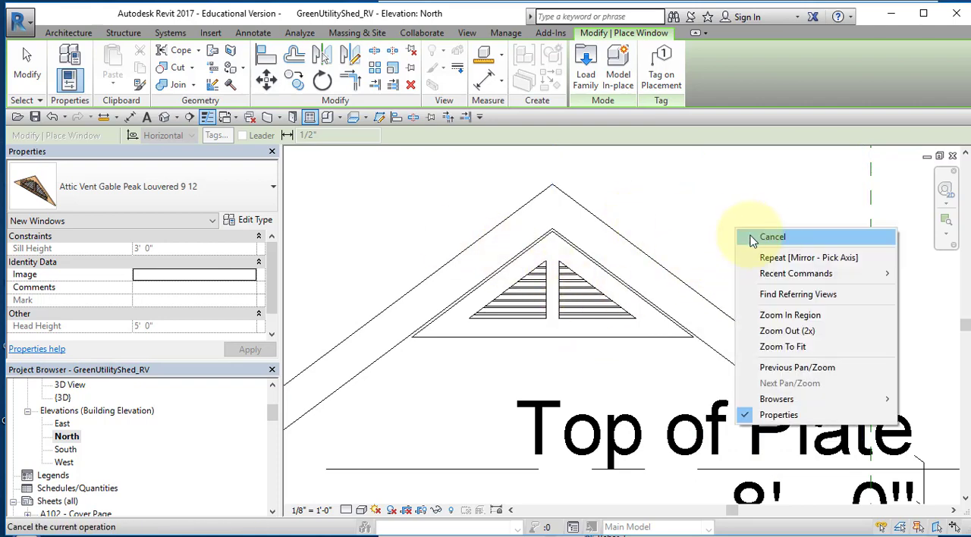
{"action": "left_click", "coordinate": [773, 239]}
Inspect the north gable vent up close, and open the default 3D view to check the whole shed
{"action": "scroll", "coordinate": [563, 266], "scroll_direction": "up", "scroll_amount": 4}
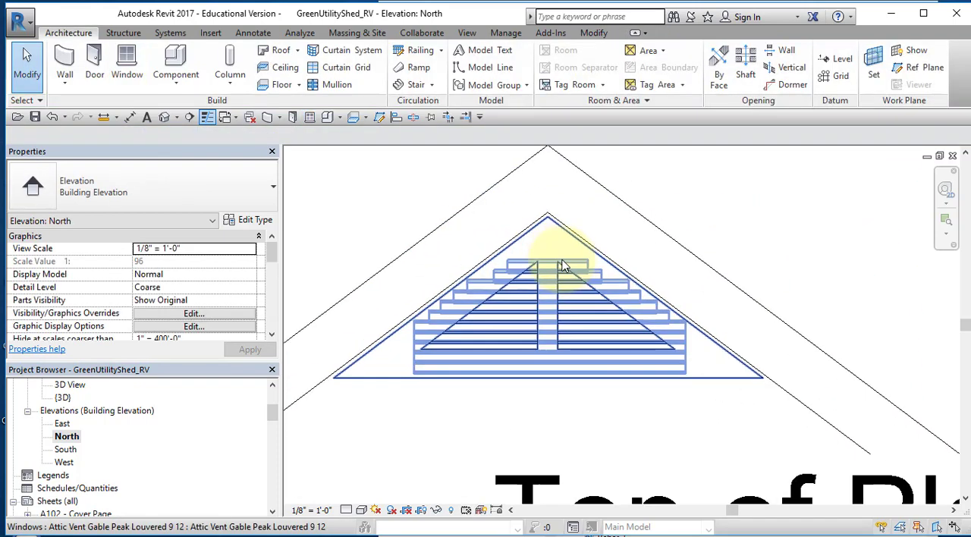
{"action": "scroll", "coordinate": [563, 262], "scroll_direction": "down", "scroll_amount": 5}
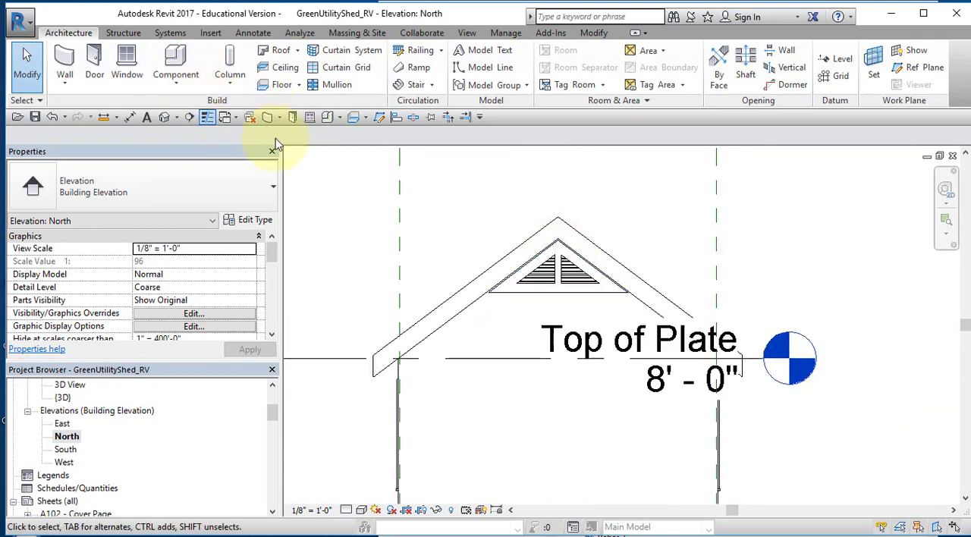
{"action": "left_click", "coordinate": [164, 117]}
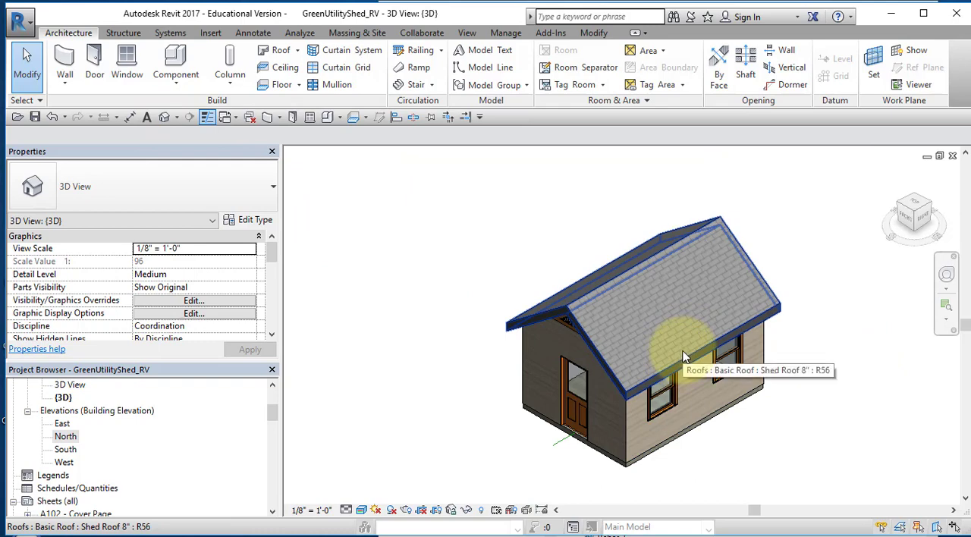
{"action": "middle_click_drag", "start_coordinate": [683, 356], "coordinate": [846, 302], "text": "shift"}
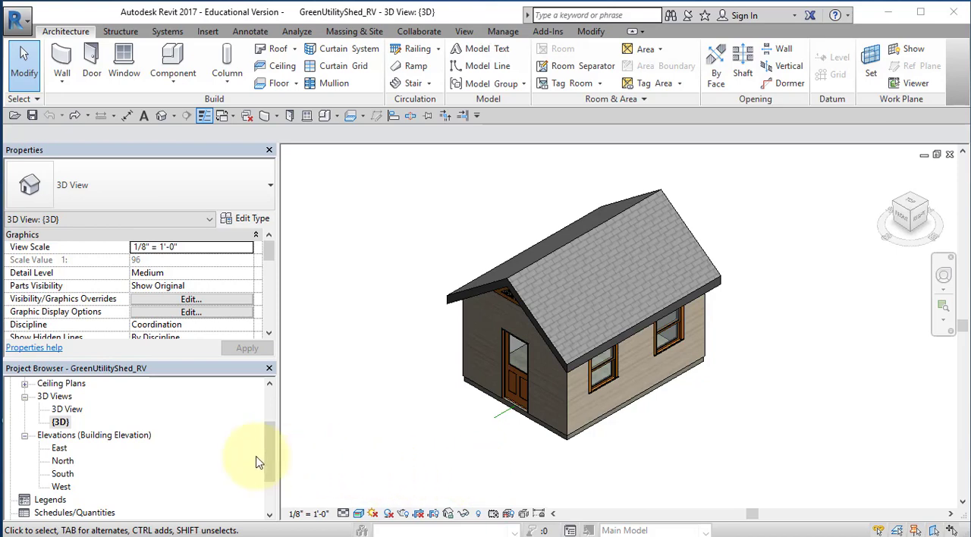
Open the South elevation and duplicate it with detailing
{"action": "double_click", "coordinate": [64, 475]}
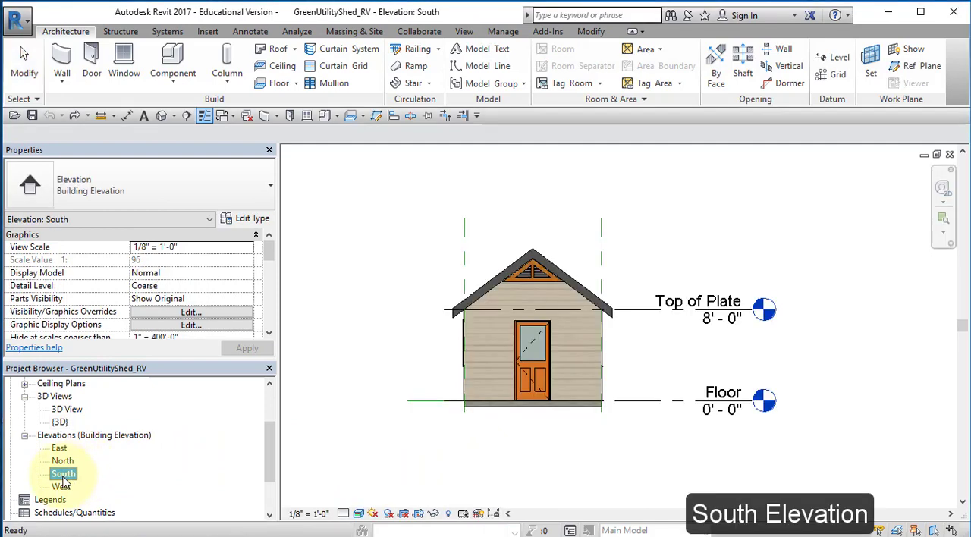
{"action": "right_click", "coordinate": [64, 477]}
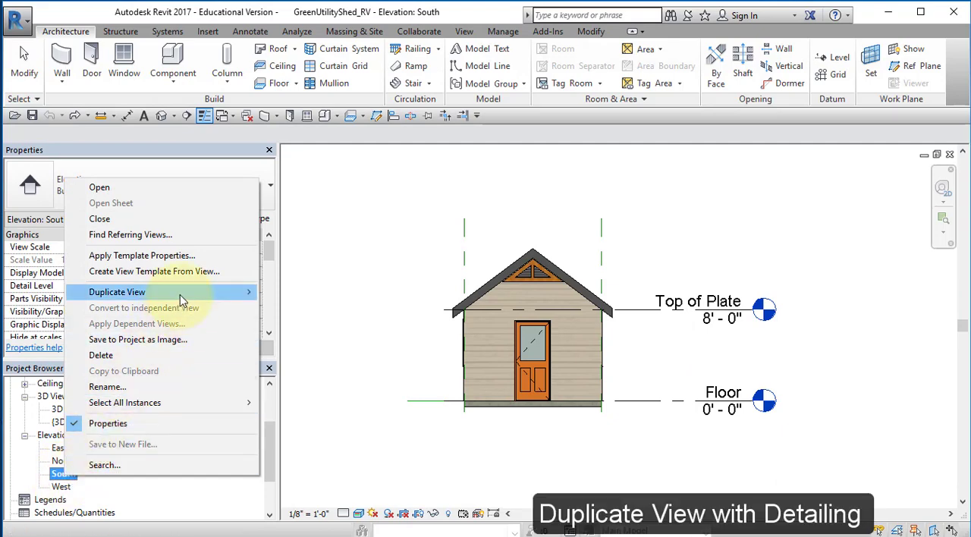
{"action": "mouse_move", "coordinate": [182, 296]}
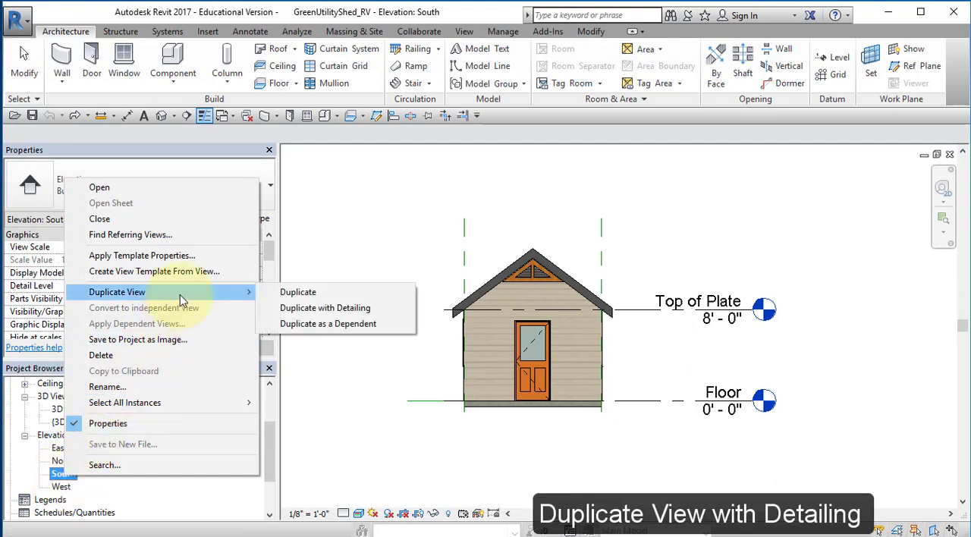
{"action": "left_click", "coordinate": [328, 310]}
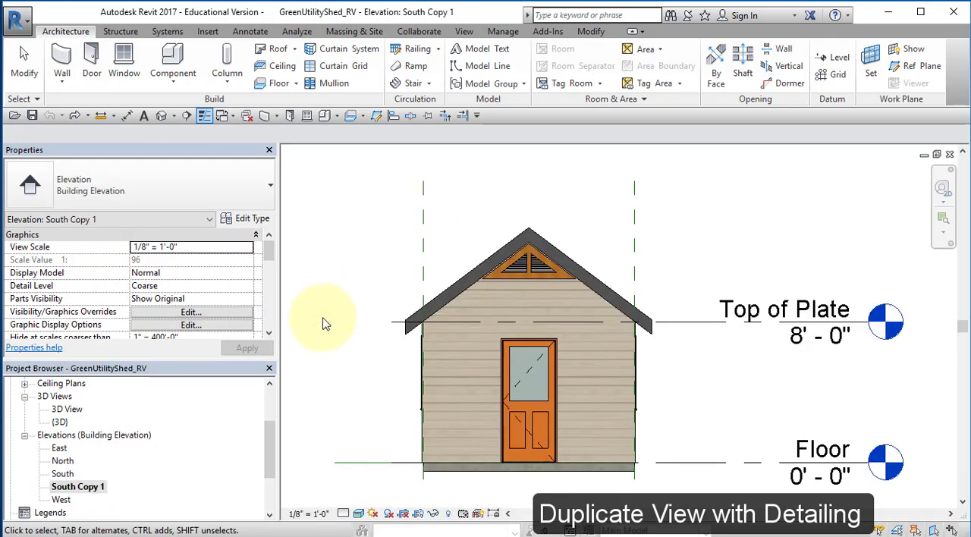
Rename the duplicated south view as South Elevation
{"action": "left_click", "coordinate": [87, 488]}
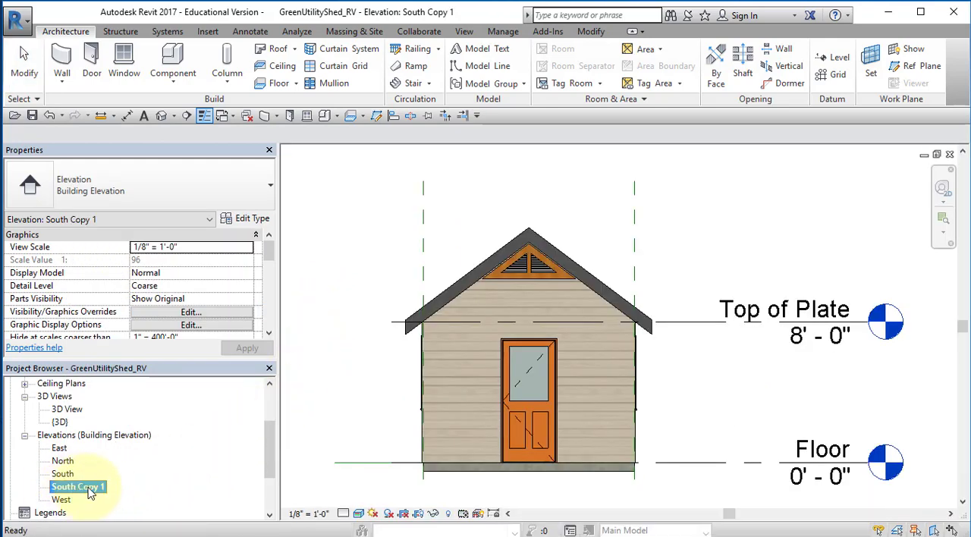
{"action": "right_click", "coordinate": [90, 492]}
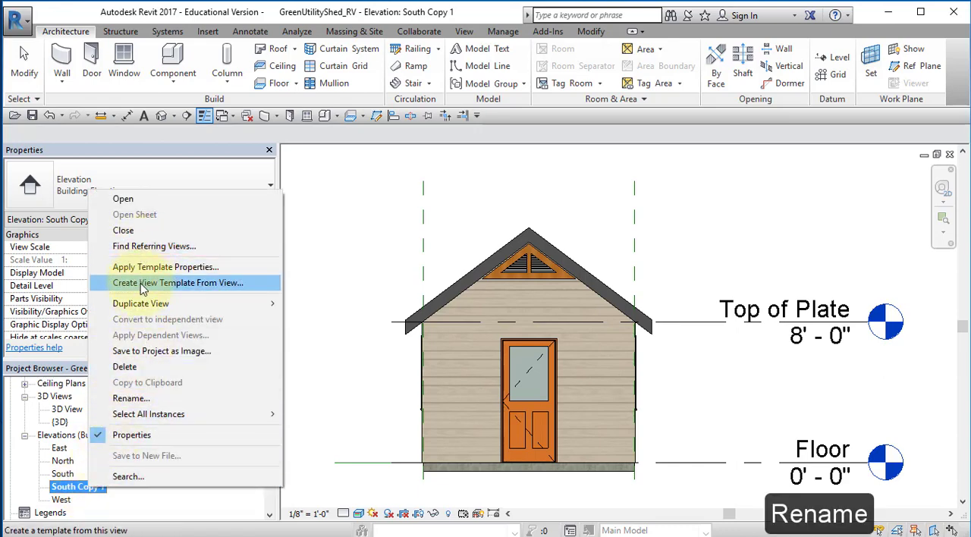
{"action": "left_click", "coordinate": [147, 400]}
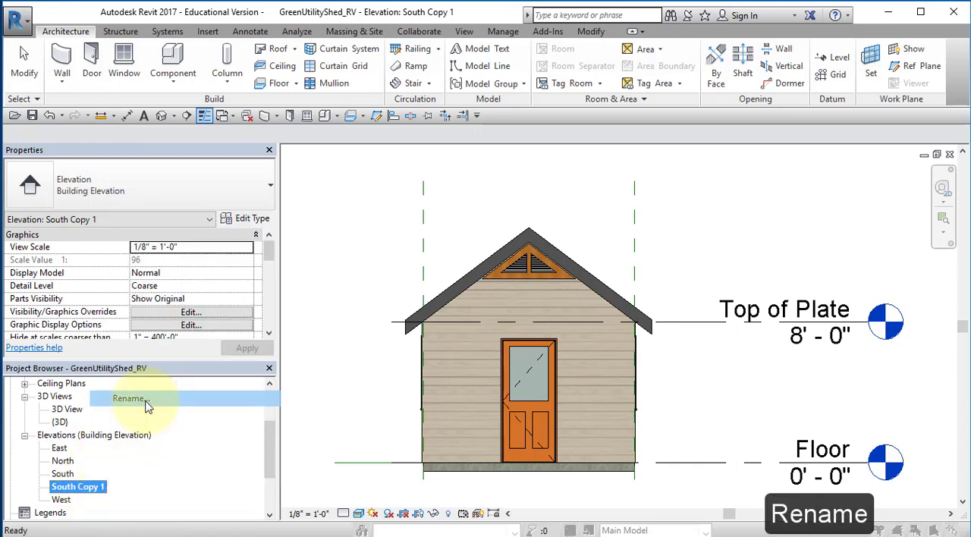
{"action": "left_click_drag", "start_coordinate": [474, 265], "coordinate": [449, 264]}
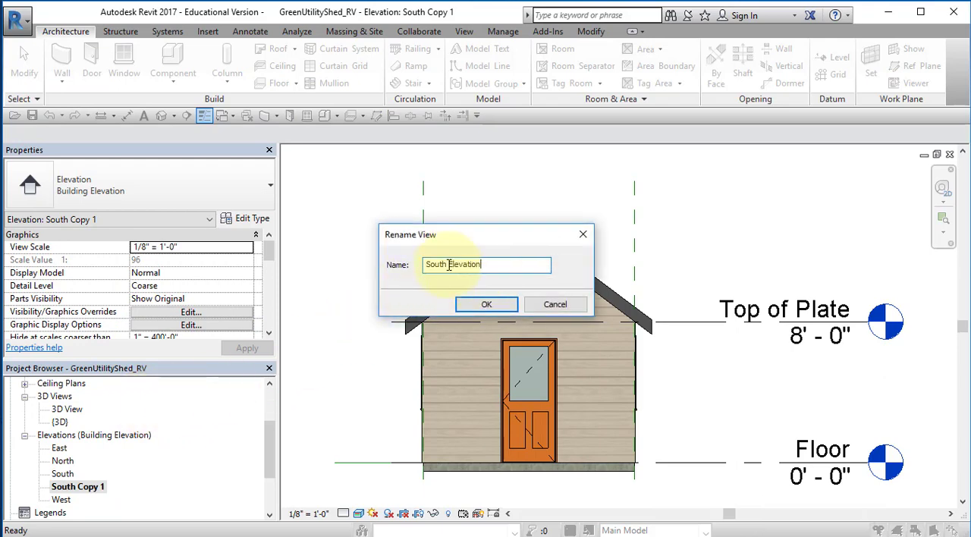
{"action": "left_click", "coordinate": [486, 305]}
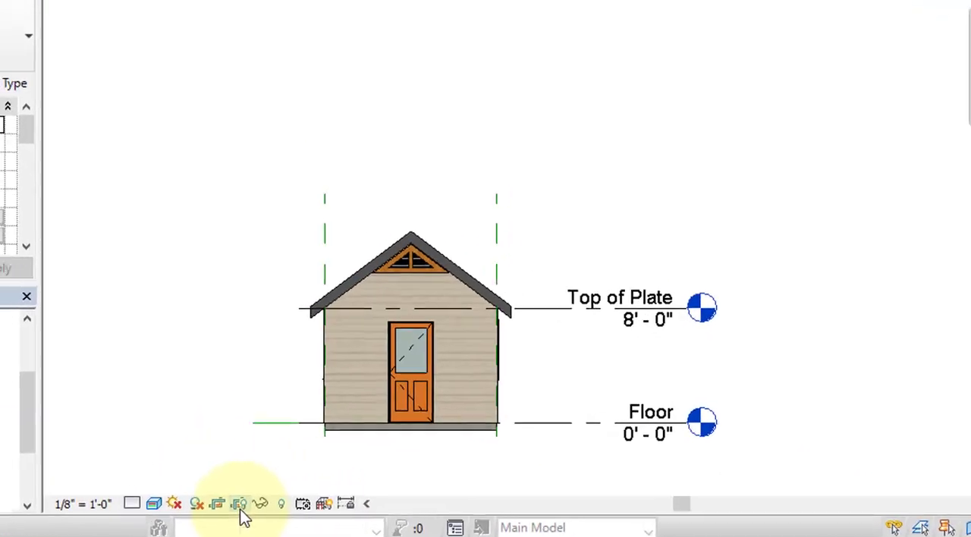
Show the South Elevation's crop region, tighten all four sides around the shed and level markers, and hide the crop region again
{"action": "left_click", "coordinate": [219, 509]}
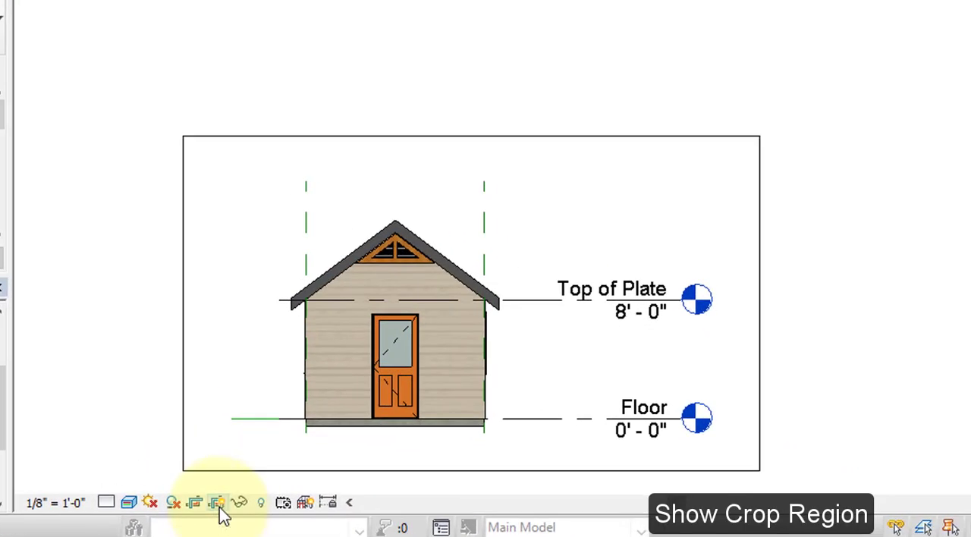
{"action": "left_click", "coordinate": [554, 137]}
{"action": "left_click_drag", "start_coordinate": [471, 137], "coordinate": [474, 217]}
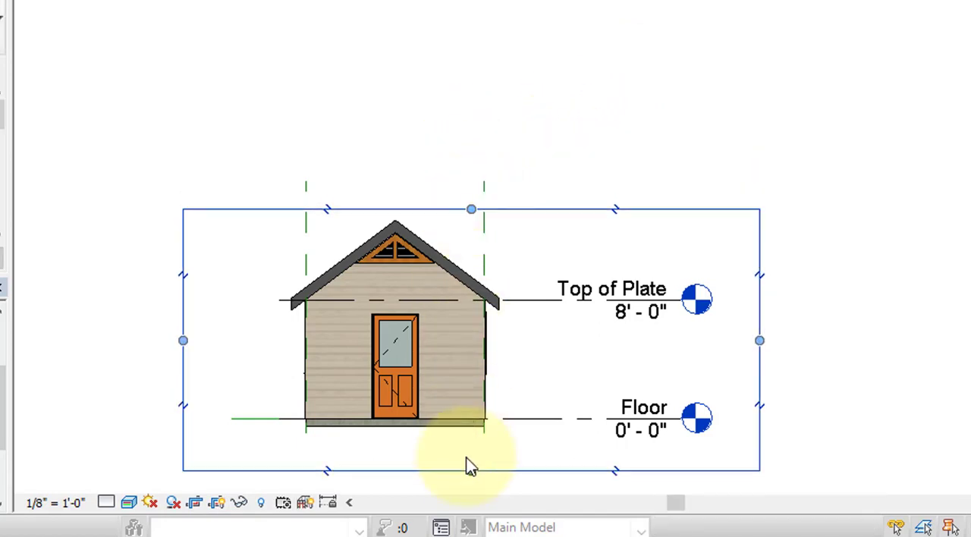
{"action": "mouse_move", "coordinate": [471, 471]}
{"action": "left_mouse_down"}
{"action": "mouse_move", "coordinate": [474, 444]}
{"action": "mouse_move", "coordinate": [474, 456]}
{"action": "left_mouse_up"}
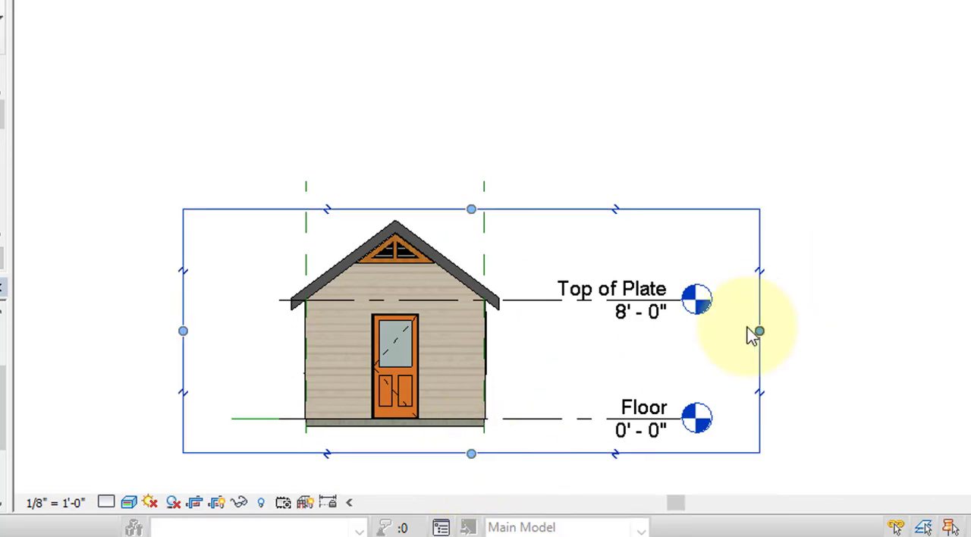
{"action": "left_click_drag", "start_coordinate": [759, 334], "coordinate": [720, 329]}
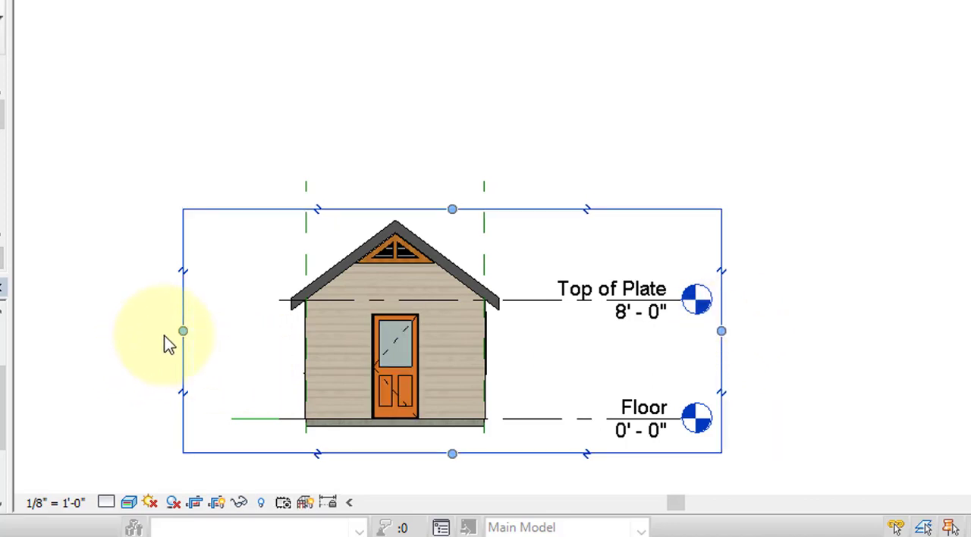
{"action": "left_click_drag", "start_coordinate": [183, 334], "coordinate": [250, 331]}
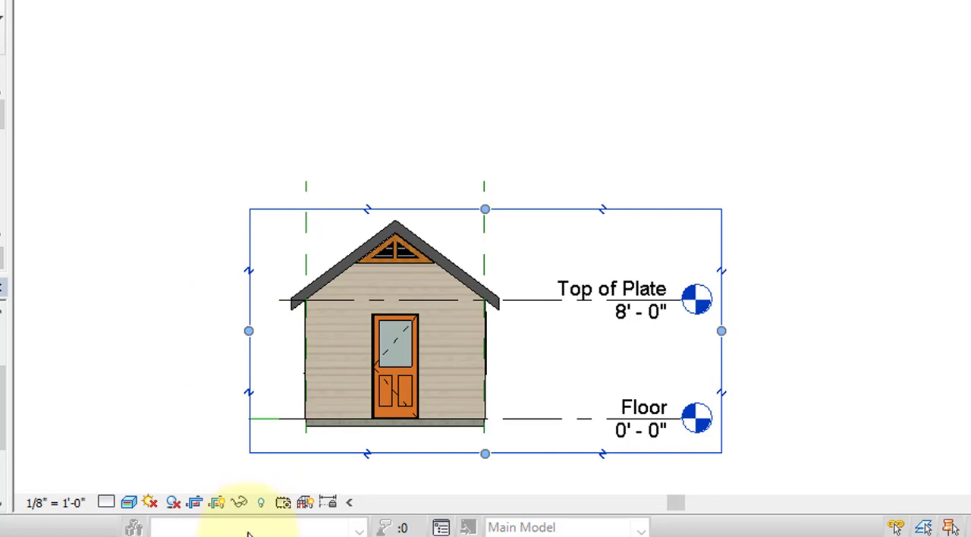
{"action": "left_click", "coordinate": [219, 504]}
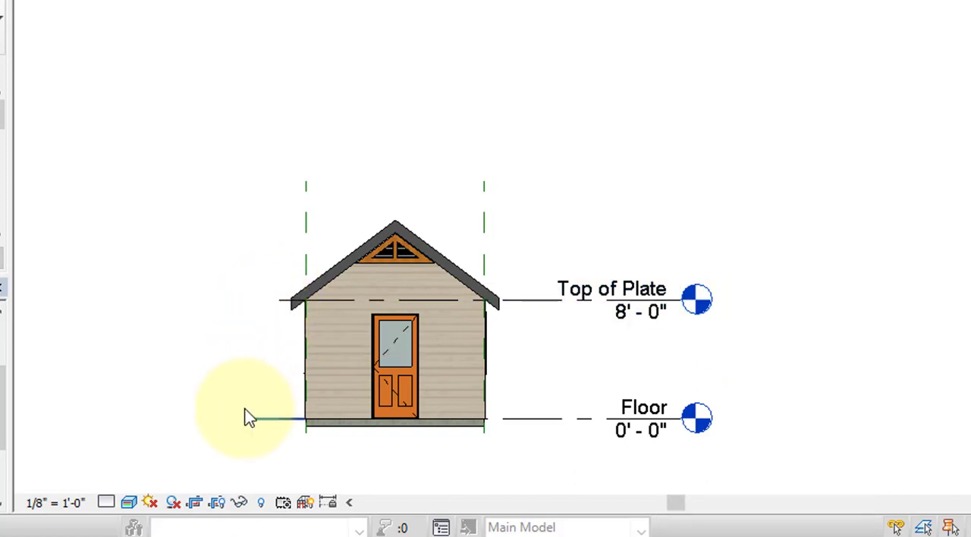
Extend the left ends of the Top of Plate and Floor level lines outward past the roof eave
{"action": "left_click", "coordinate": [278, 303]}
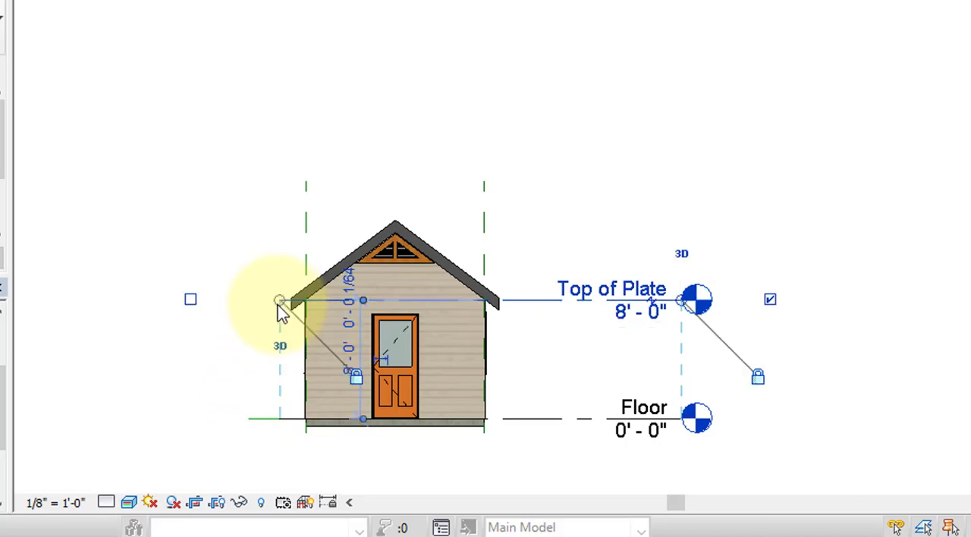
{"action": "left_click_drag", "start_coordinate": [280, 300], "coordinate": [248, 300]}
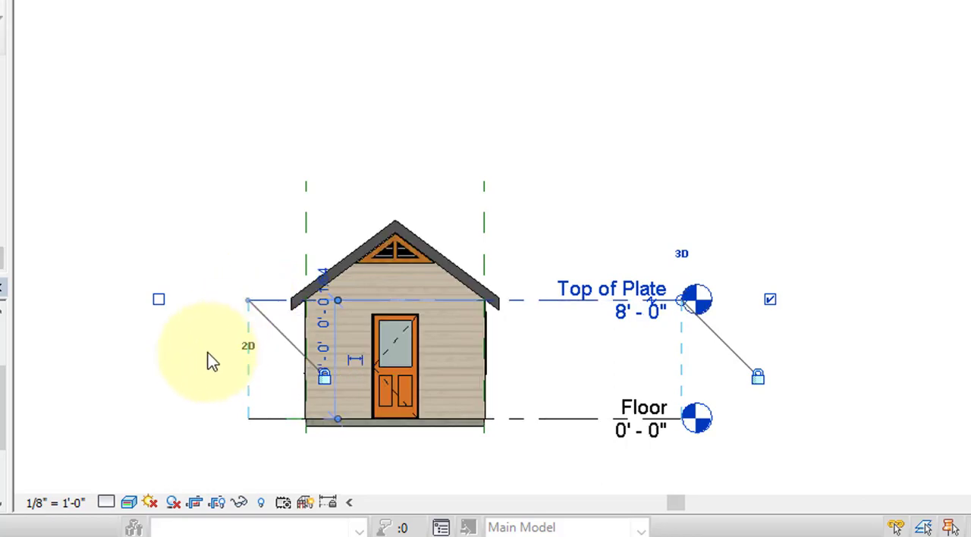
{"action": "left_click", "coordinate": [201, 364]}
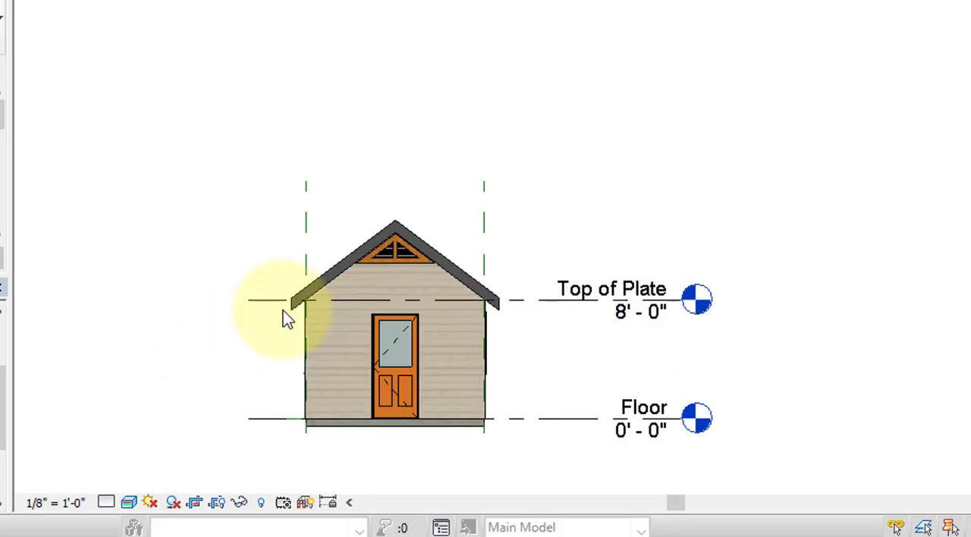
Temporarily hide the category of the green dashed reference planes in the South Elevation view
{"action": "left_click", "coordinate": [310, 199]}
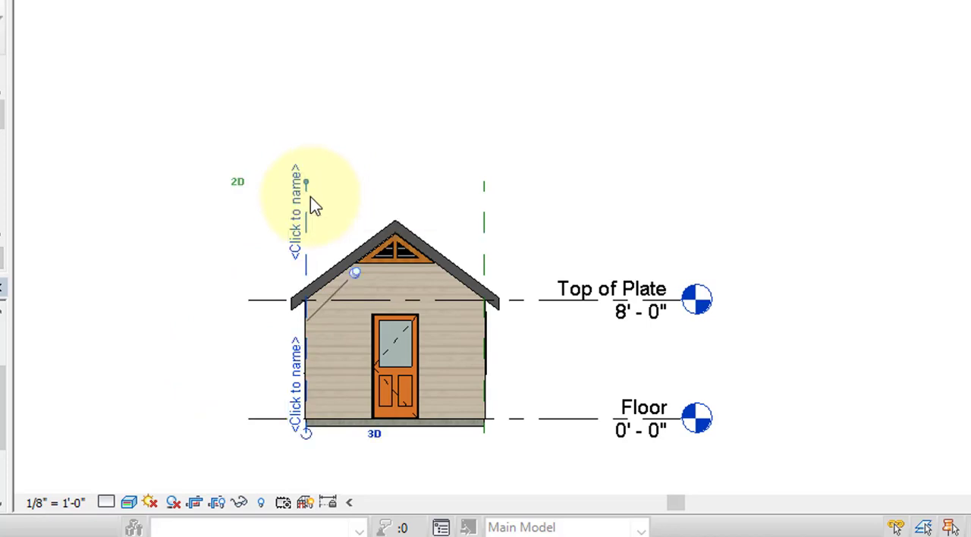
{"action": "left_click", "coordinate": [240, 503]}
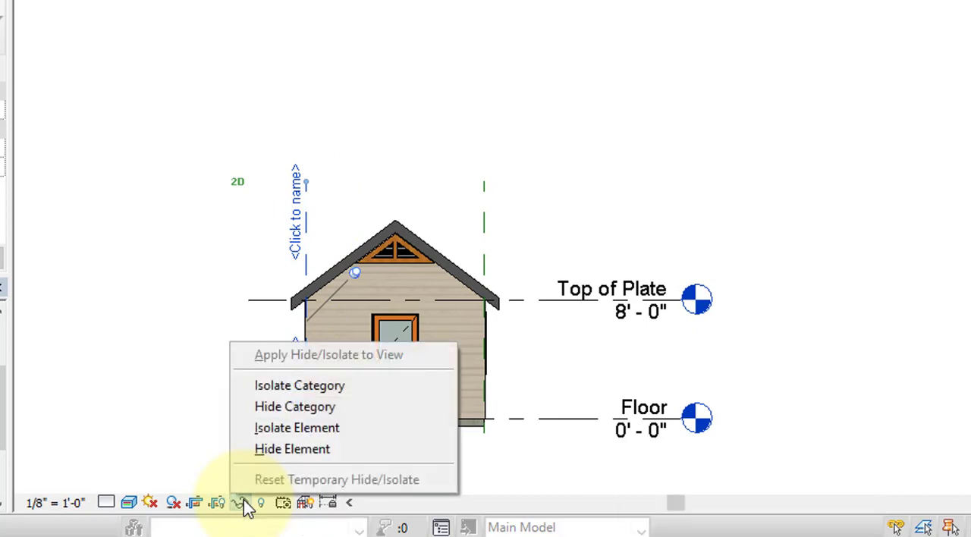
{"action": "left_click", "coordinate": [284, 415]}
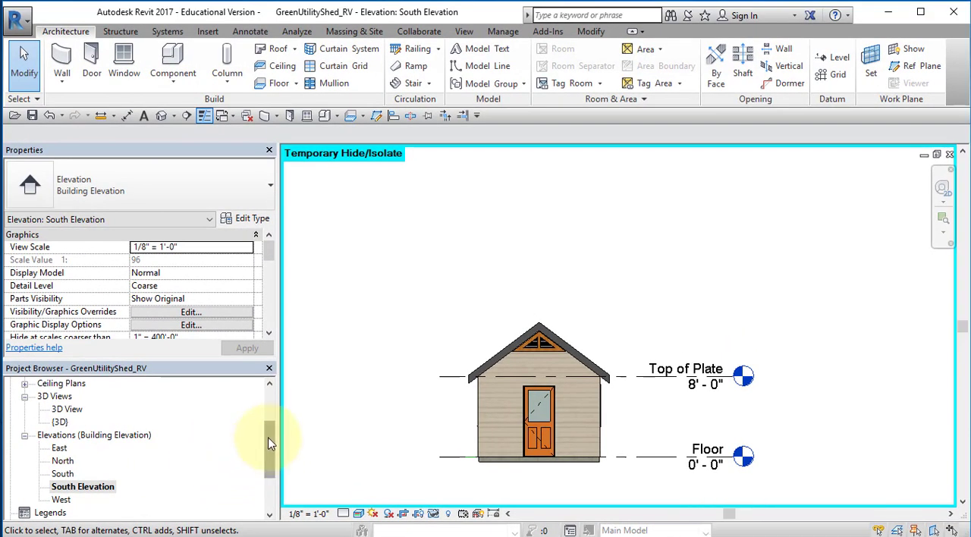
Open sheet A102 - Cover Page and place the South Elevation view beneath the floor plan
{"action": "left_click_drag", "start_coordinate": [270, 447], "coordinate": [270, 467]}
{"action": "scroll", "coordinate": [269, 466], "scroll_direction": "down", "scroll_amount": 1}
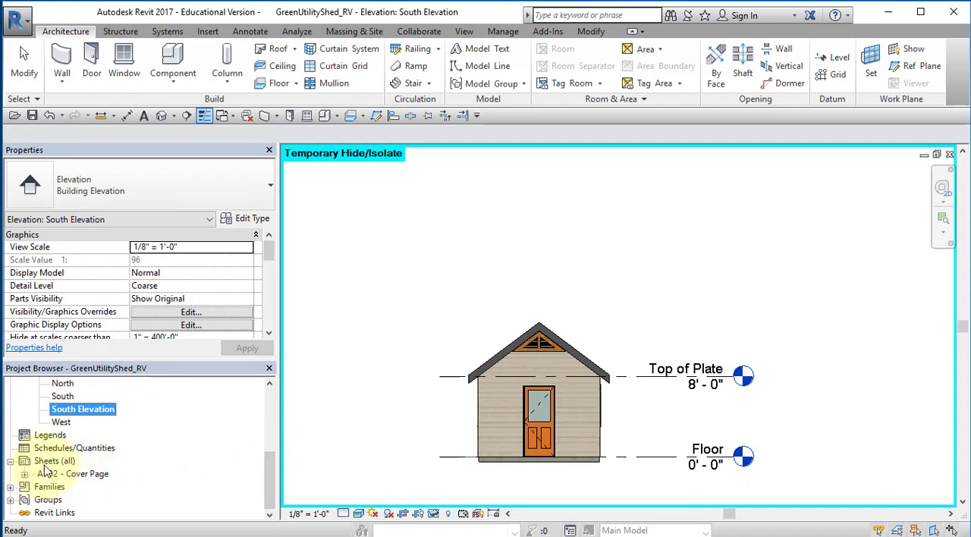
{"action": "left_click", "coordinate": [70, 474]}
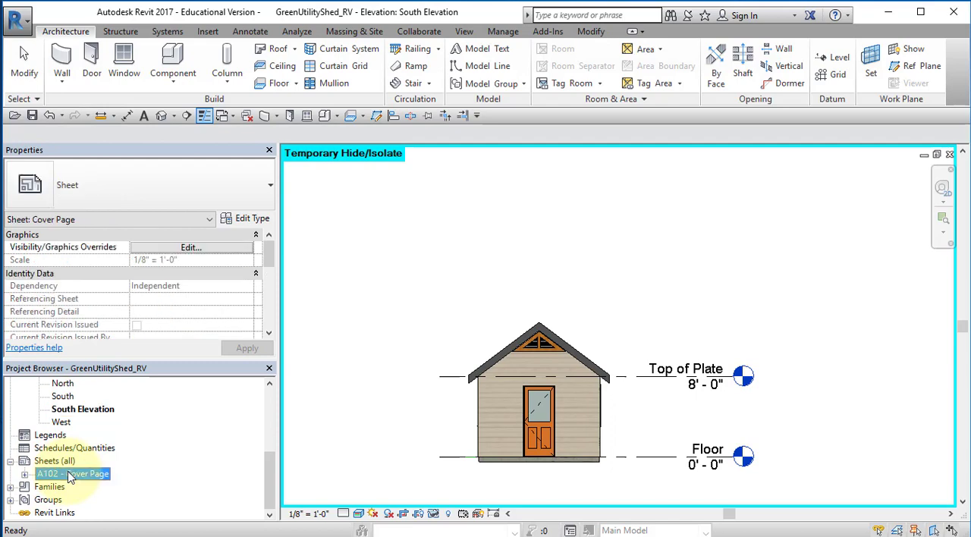
{"action": "double_click", "coordinate": [70, 475]}
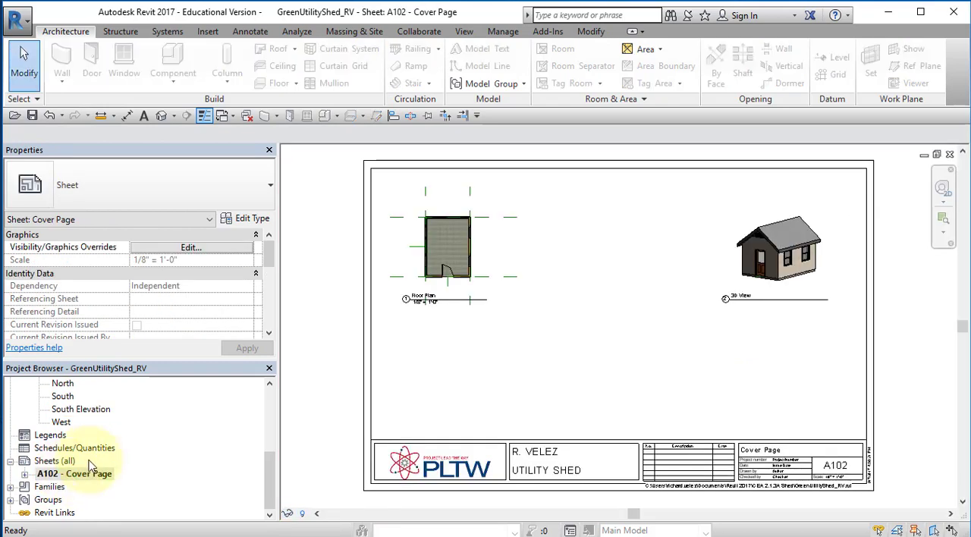
{"action": "left_click", "coordinate": [67, 410]}
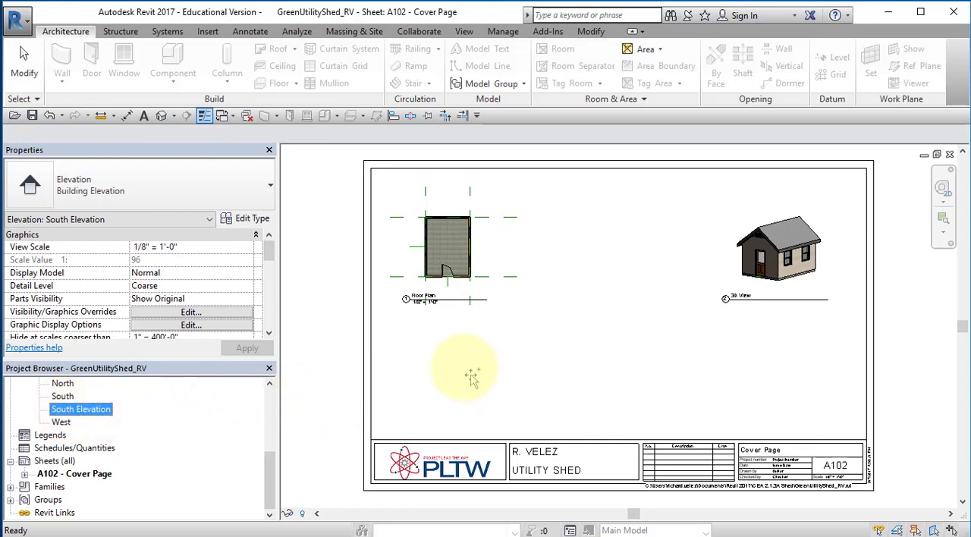
{"action": "left_click_drag", "start_coordinate": [471, 377], "coordinate": [459, 371]}
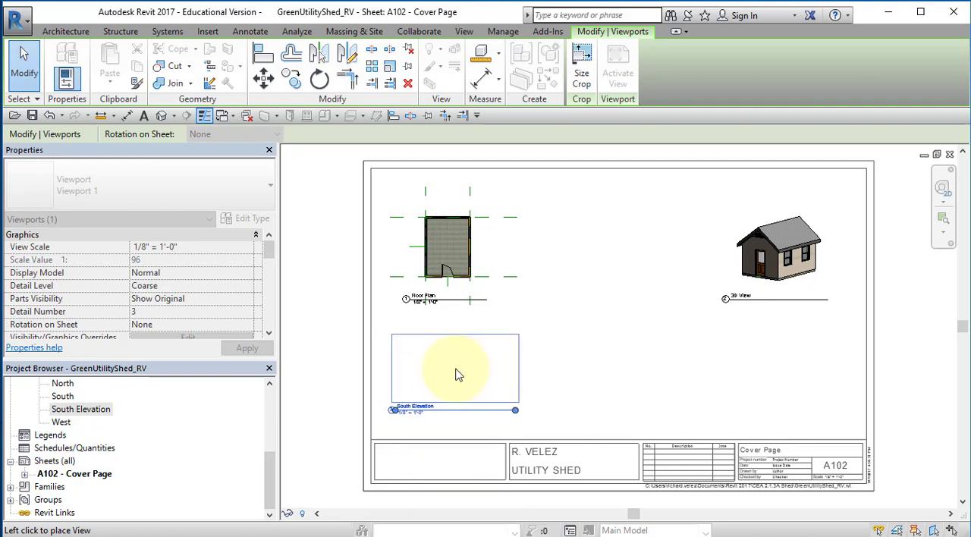
{"action": "left_click", "coordinate": [455, 379]}
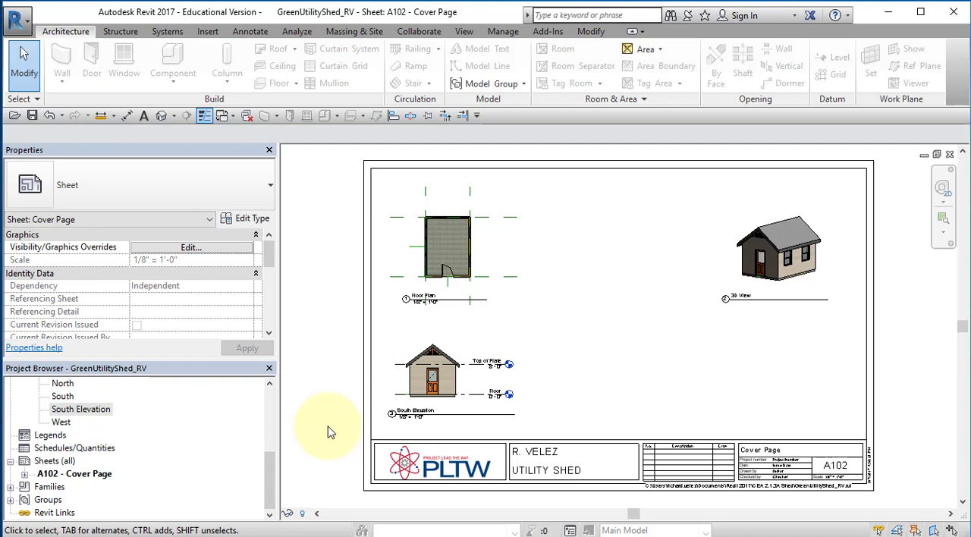
Duplicate the East elevation view with detailing
{"action": "scroll", "coordinate": [144, 499], "scroll_direction": "up", "scroll_amount": 1}
{"action": "left_click", "coordinate": [143, 500]}
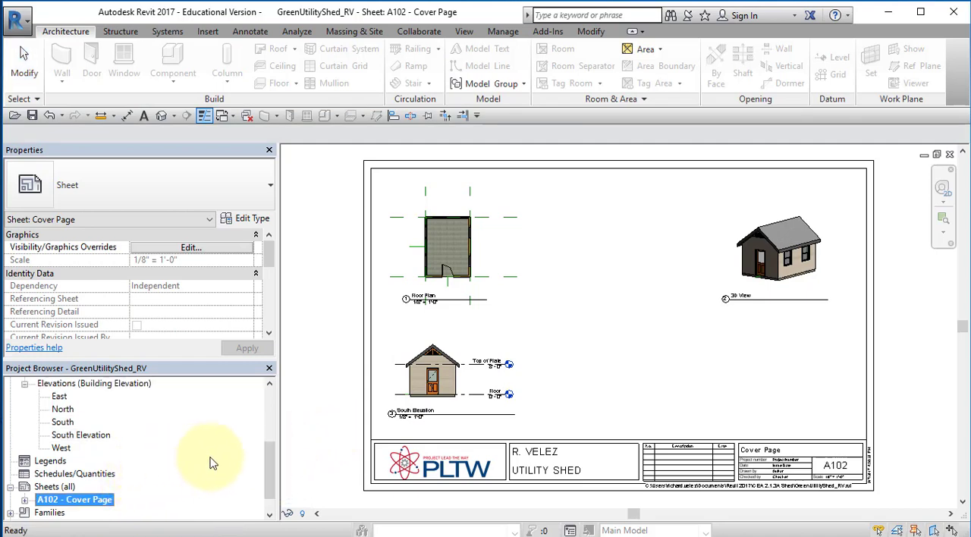
{"action": "scroll", "coordinate": [268, 471], "scroll_direction": "down", "scroll_amount": 1}
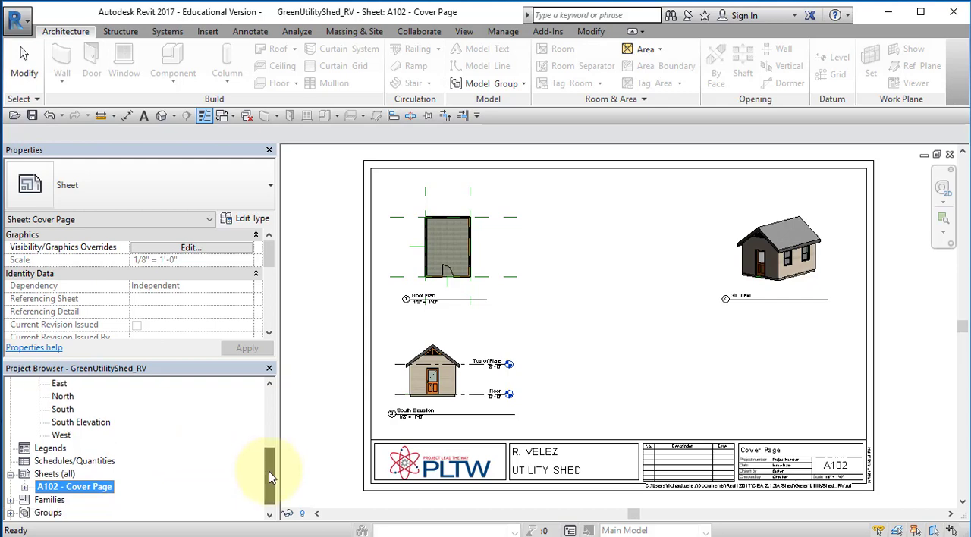
{"action": "left_click", "coordinate": [59, 384]}
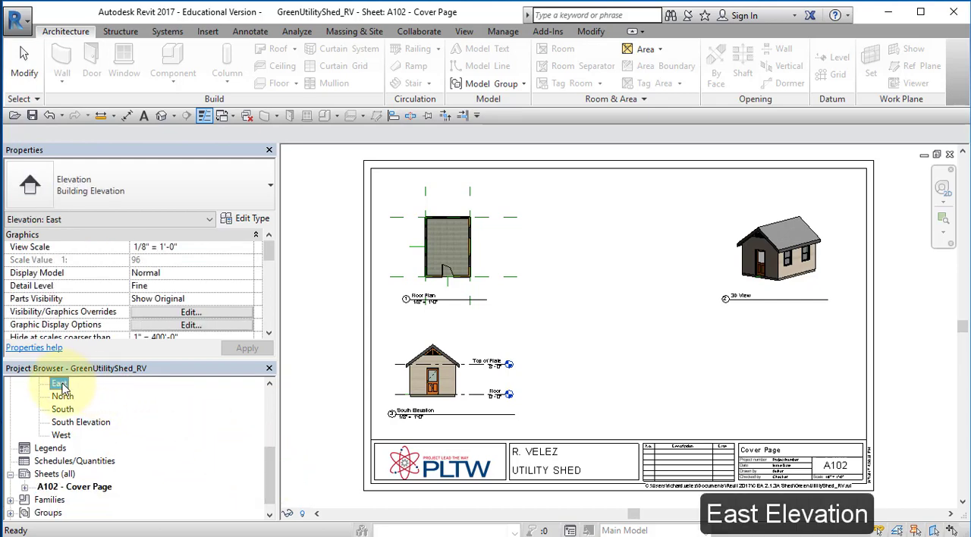
{"action": "right_click", "coordinate": [63, 388]}
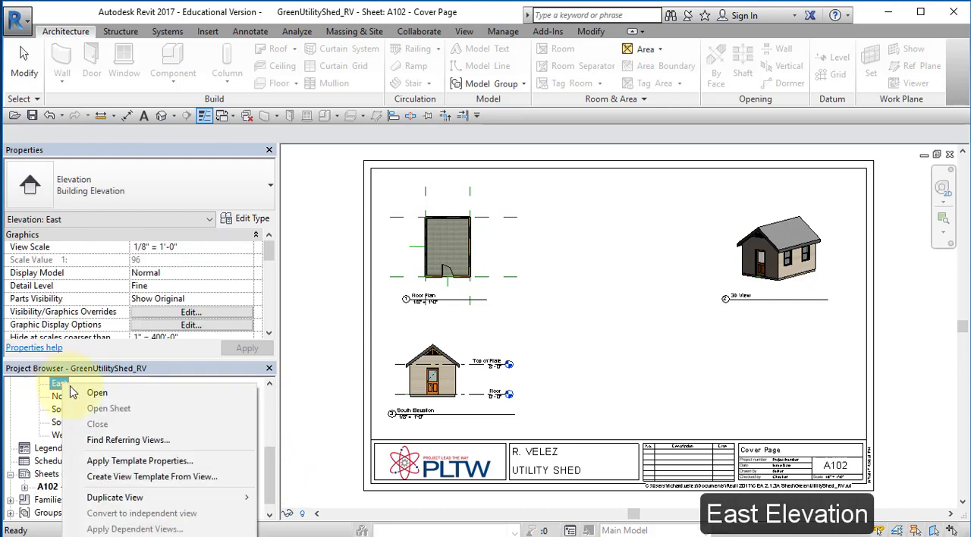
{"action": "mouse_move", "coordinate": [121, 498]}
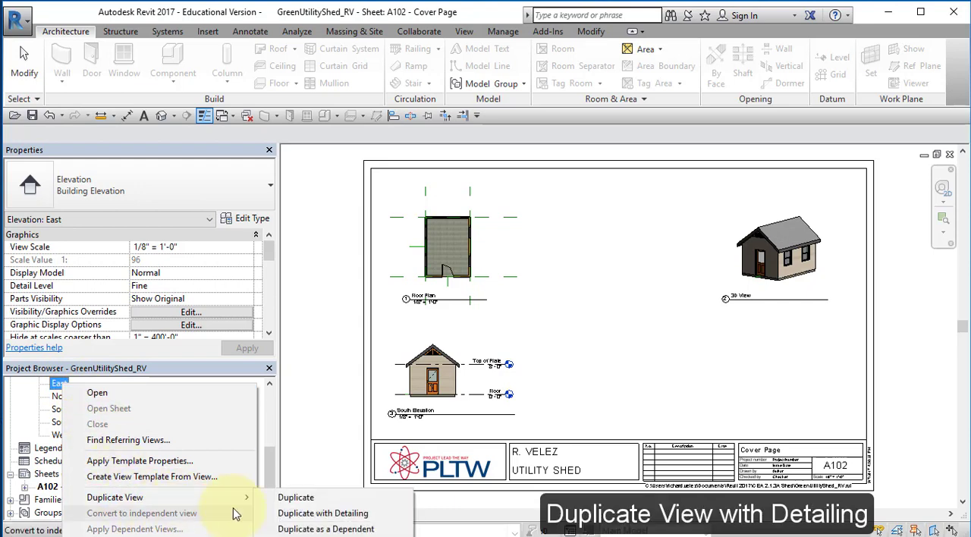
{"action": "left_click", "coordinate": [312, 520]}
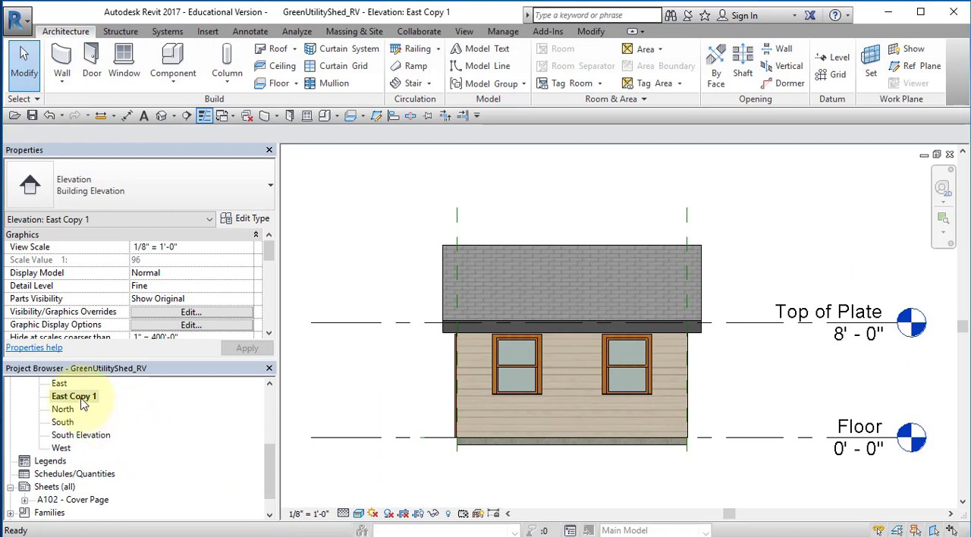
Rename the duplicated east view as East Elevation
{"action": "left_click", "coordinate": [84, 404]}
{"action": "right_click", "coordinate": [83, 404]}
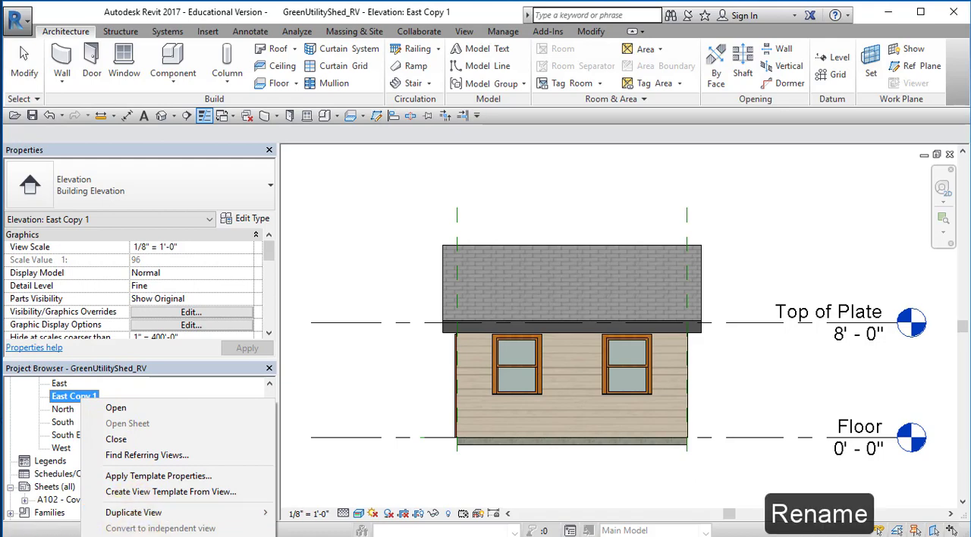
{"action": "left_click", "coordinate": [145, 536]}
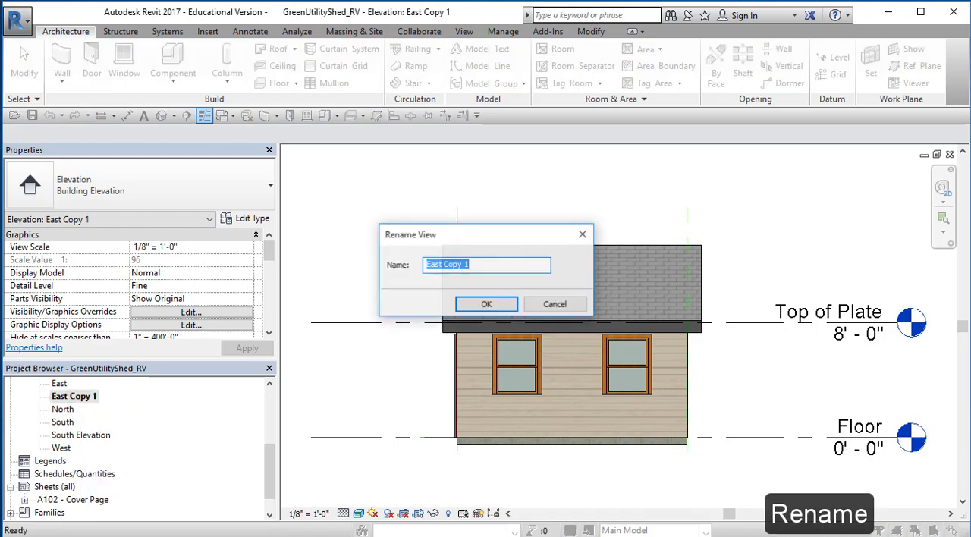
{"action": "left_click_drag", "start_coordinate": [486, 266], "coordinate": [459, 267]}
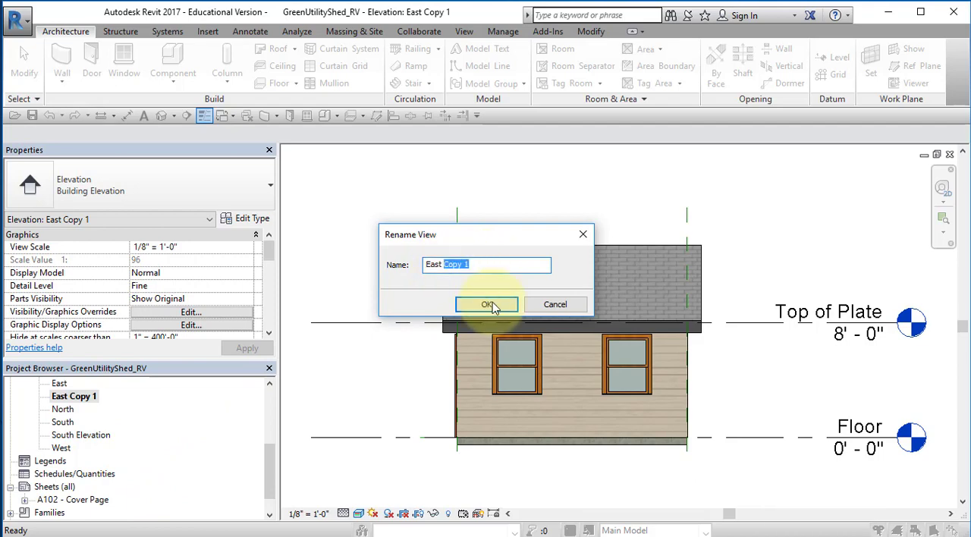
{"action": "type", "text": "Elevation"}
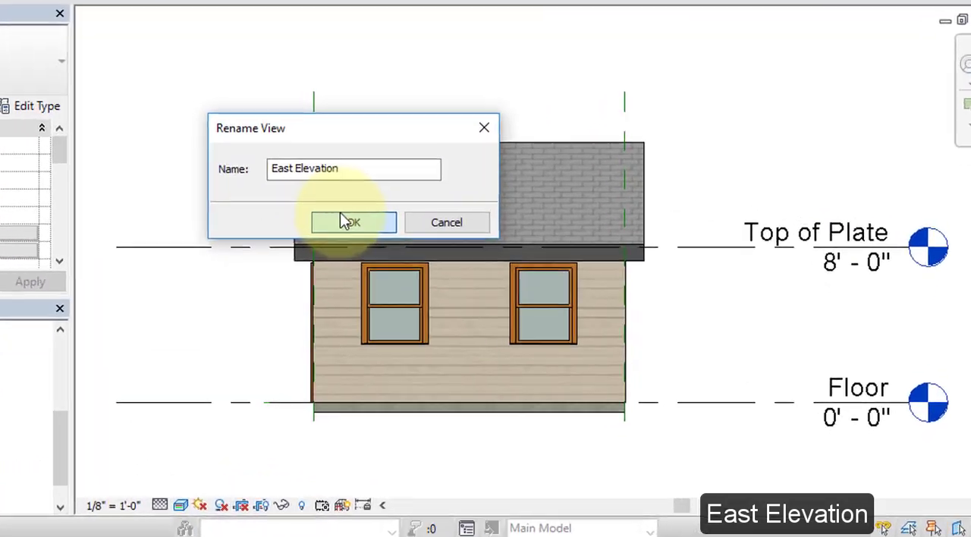
{"action": "left_click", "coordinate": [489, 305]}
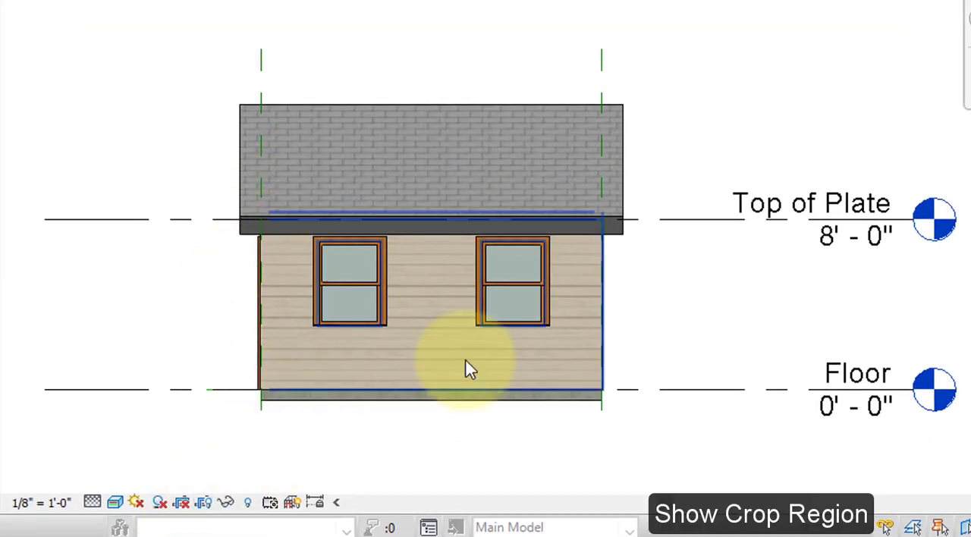
Show the East Elevation's crop region, tighten all four sides around the shed and level markers, and hide the crop region again
{"action": "scroll", "coordinate": [466, 365], "scroll_direction": "down", "scroll_amount": 4}
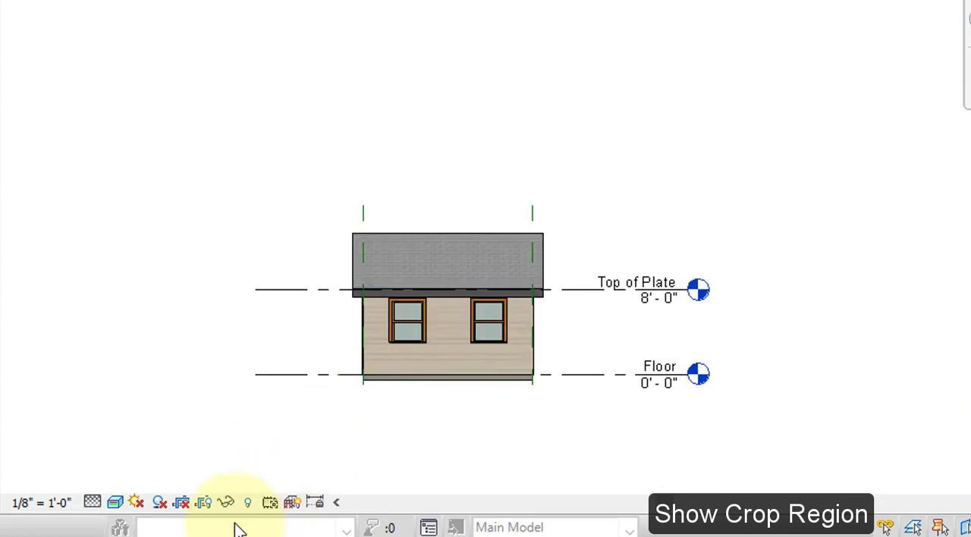
{"action": "left_click", "coordinate": [205, 503]}
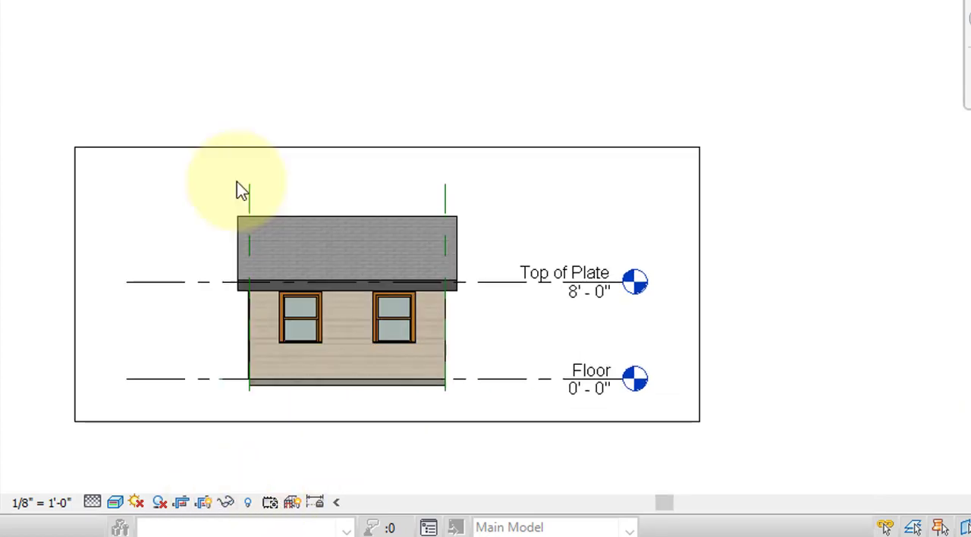
{"action": "left_click", "coordinate": [403, 148]}
{"action": "left_click_drag", "start_coordinate": [387, 148], "coordinate": [386, 191]}
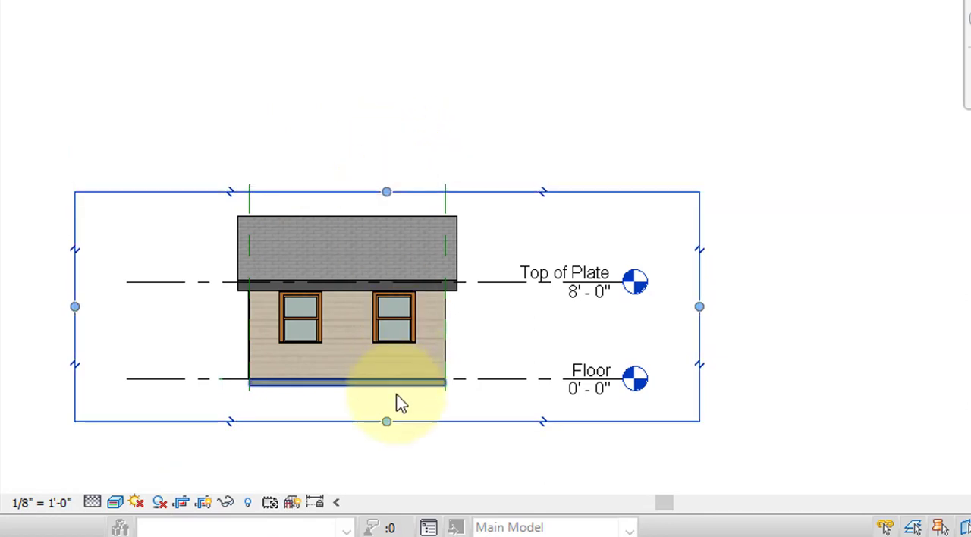
{"action": "mouse_move", "coordinate": [387, 419]}
{"action": "left_mouse_down"}
{"action": "mouse_move", "coordinate": [386, 395]}
{"action": "mouse_move", "coordinate": [385, 415]}
{"action": "mouse_move", "coordinate": [388, 406]}
{"action": "left_mouse_up"}
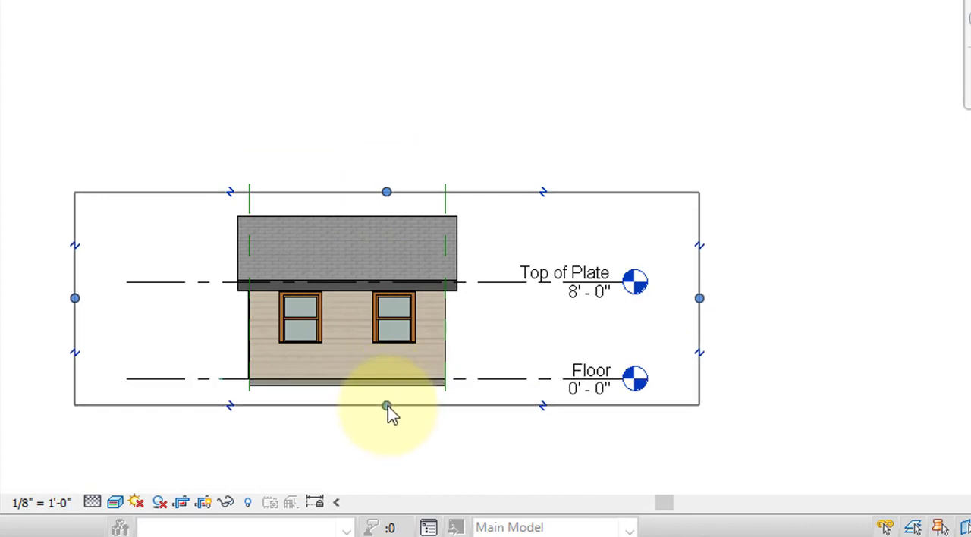
{"action": "left_click_drag", "start_coordinate": [74, 298], "coordinate": [188, 297]}
{"action": "left_click_drag", "start_coordinate": [699, 298], "coordinate": [657, 297]}
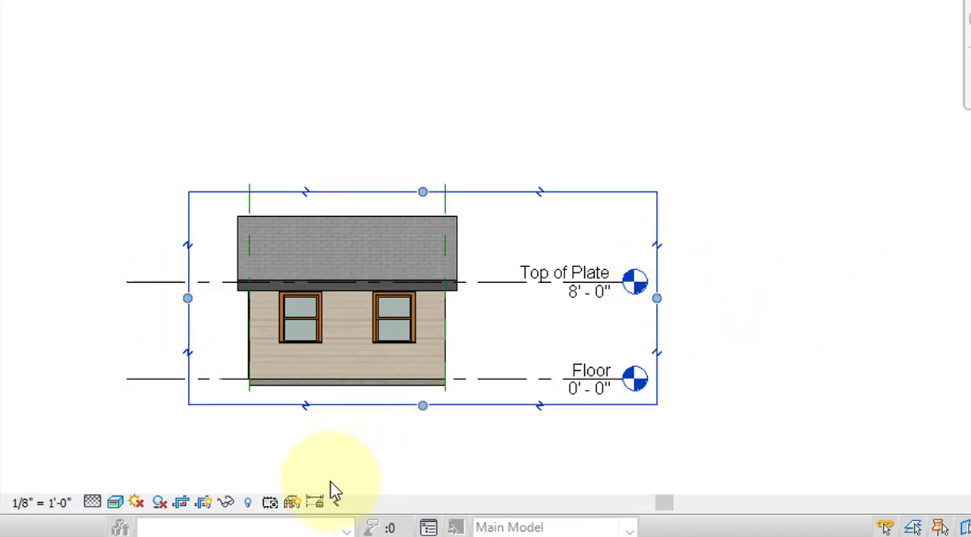
{"action": "left_click", "coordinate": [202, 503]}
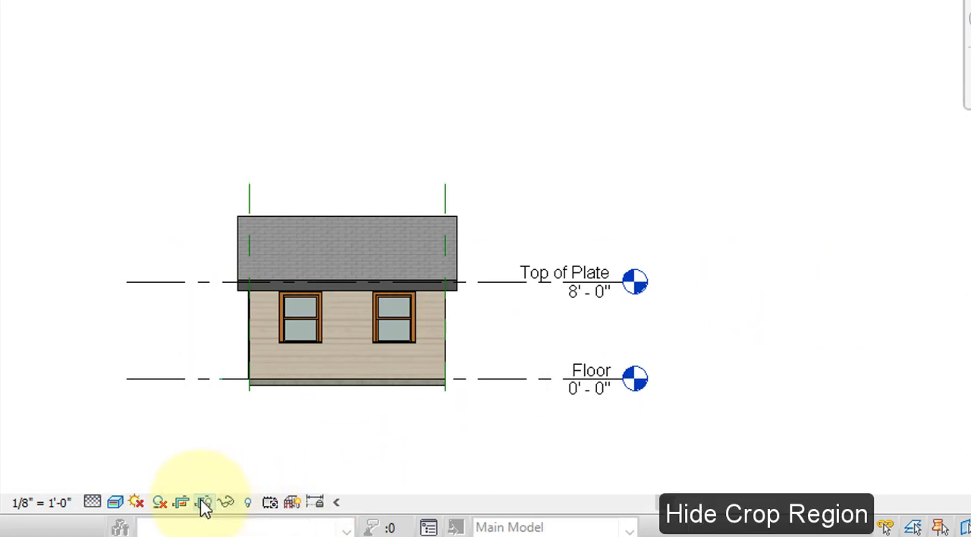
Temporarily hide the category of the green dashed reference planes in the East Elevation view
{"action": "left_click", "coordinate": [258, 199]}
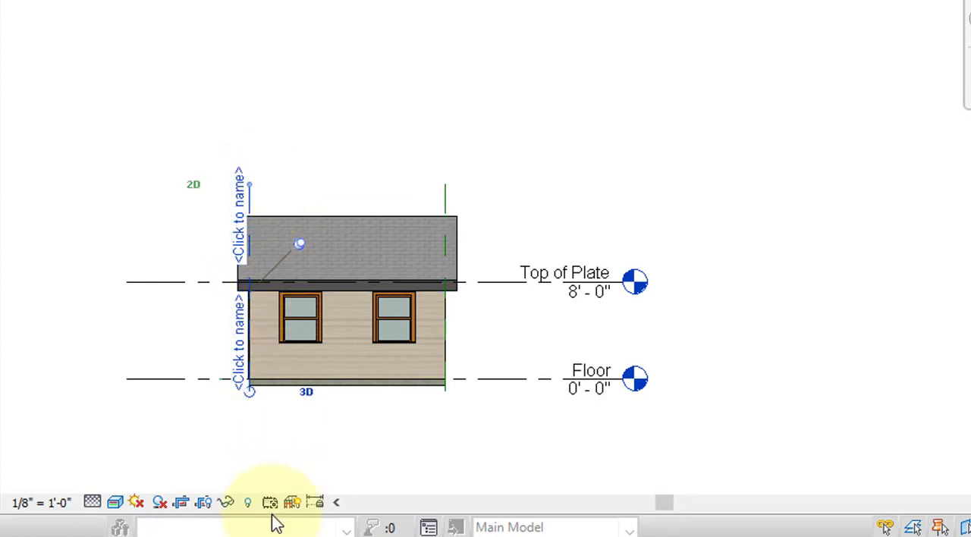
{"action": "left_click", "coordinate": [224, 502]}
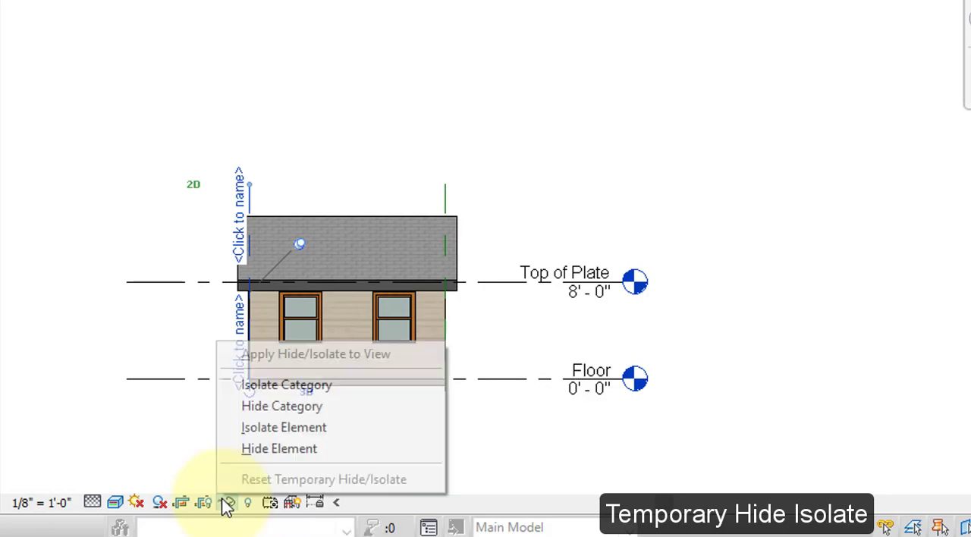
{"action": "left_click", "coordinate": [267, 406]}
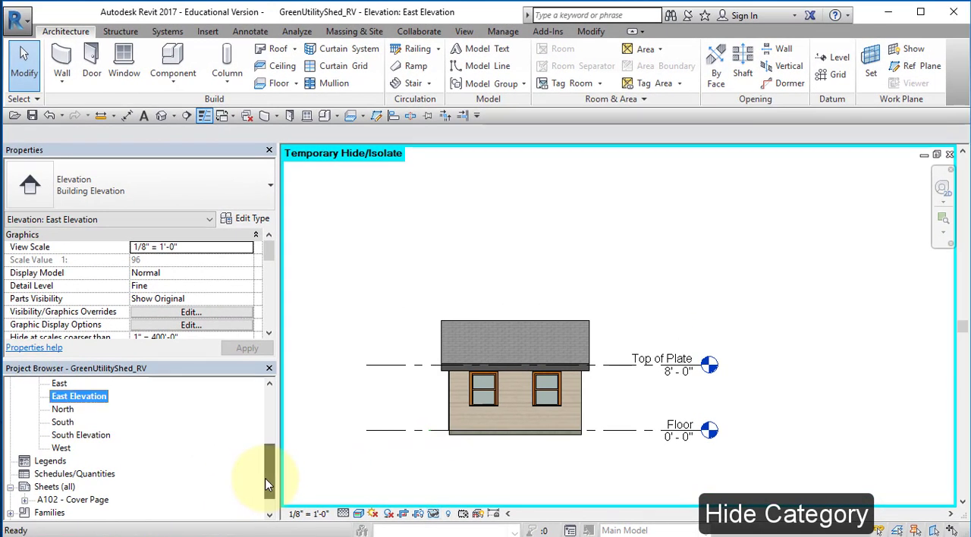
Open sheet A102 - Cover Page and place the East Elevation view beside the South Elevation, lined up with its level lines
{"action": "left_click", "coordinate": [59, 500]}
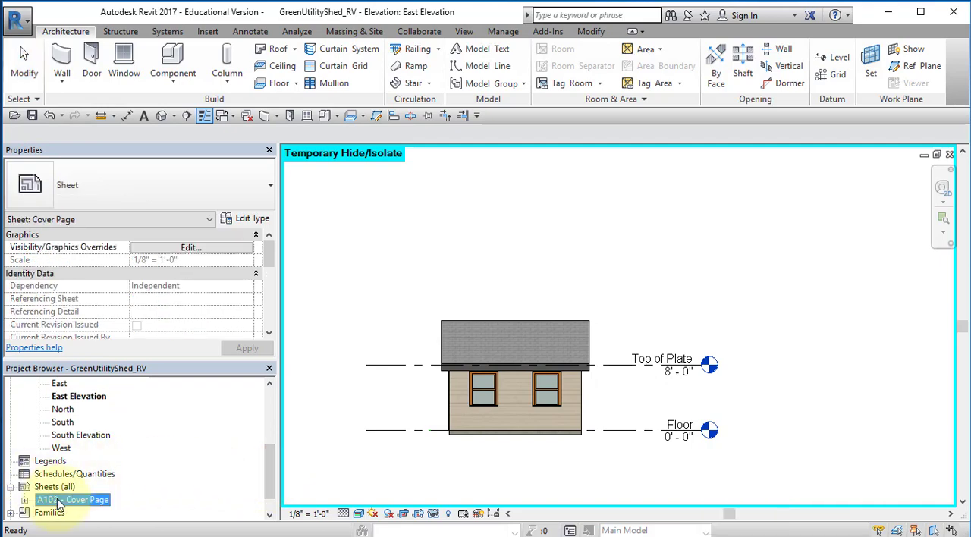
{"action": "double_click", "coordinate": [59, 501]}
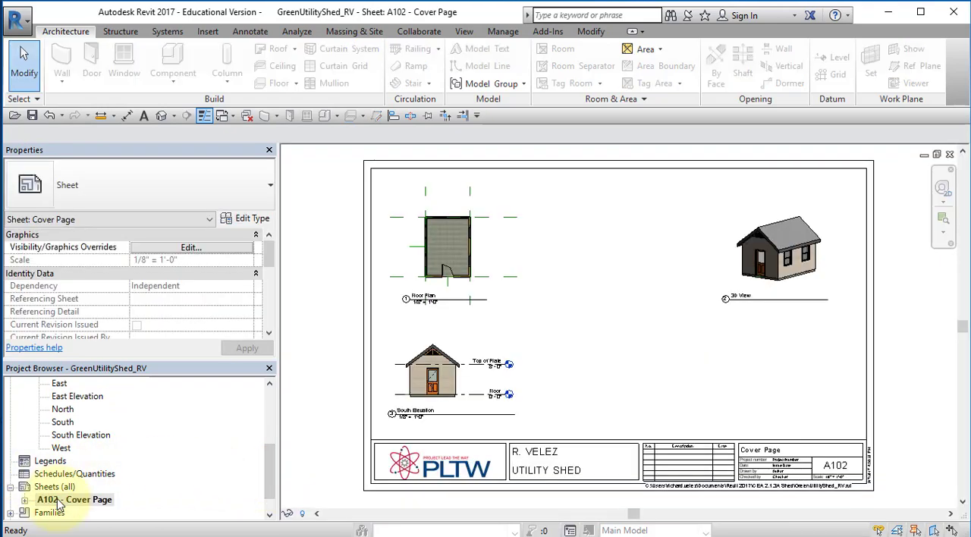
{"action": "left_click", "coordinate": [76, 398]}
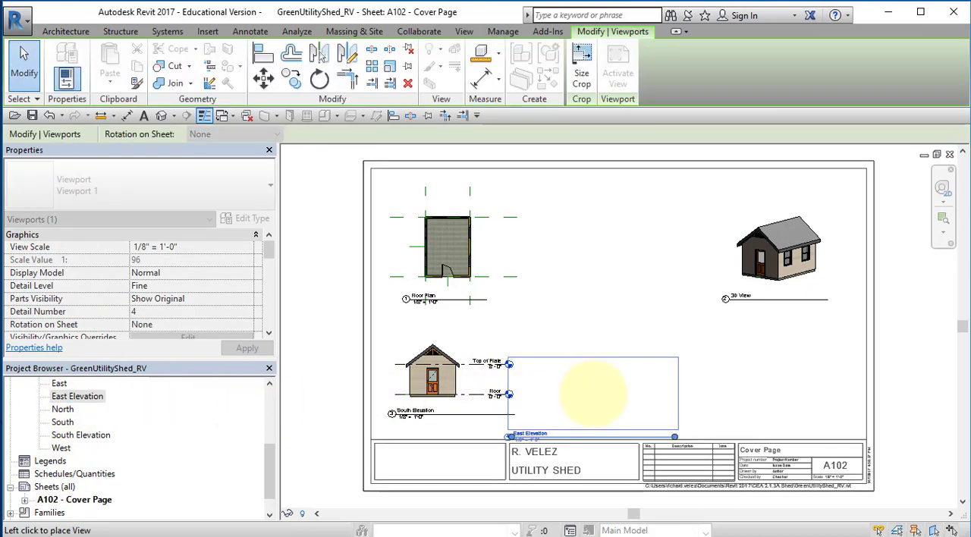
{"action": "left_click", "coordinate": [594, 391]}
{"action": "left_click_drag", "start_coordinate": [594, 391], "coordinate": [607, 380]}
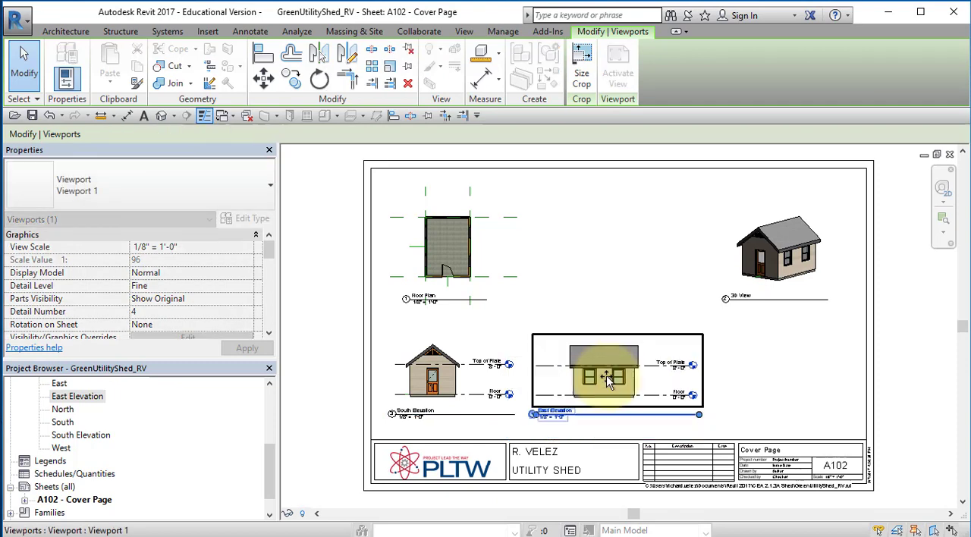
Examine how the level lines and titles of the South and East Elevation views line up on the sheet
{"action": "scroll", "coordinate": [516, 426], "scroll_direction": "up", "scroll_amount": 3}
{"action": "scroll", "coordinate": [516, 427], "scroll_direction": "up", "scroll_amount": 2}
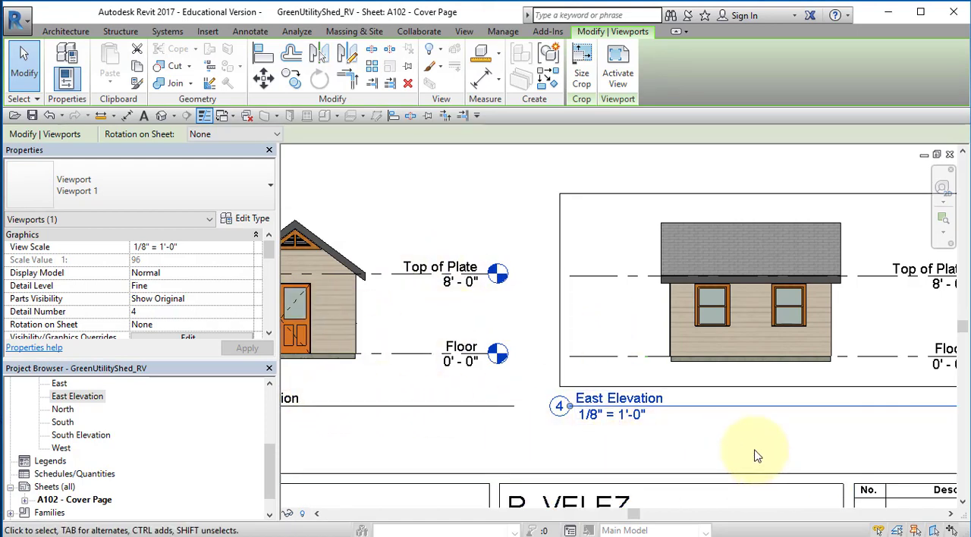
{"action": "left_click_drag", "start_coordinate": [754, 449], "coordinate": [408, 362]}
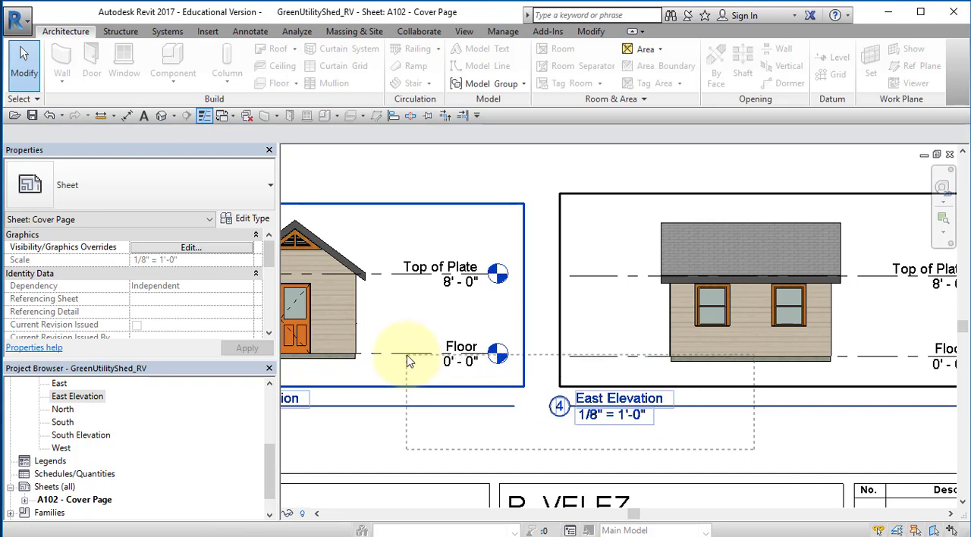
{"action": "left_click_drag", "start_coordinate": [408, 362], "coordinate": [407, 362]}
{"action": "left_click", "coordinate": [818, 439]}
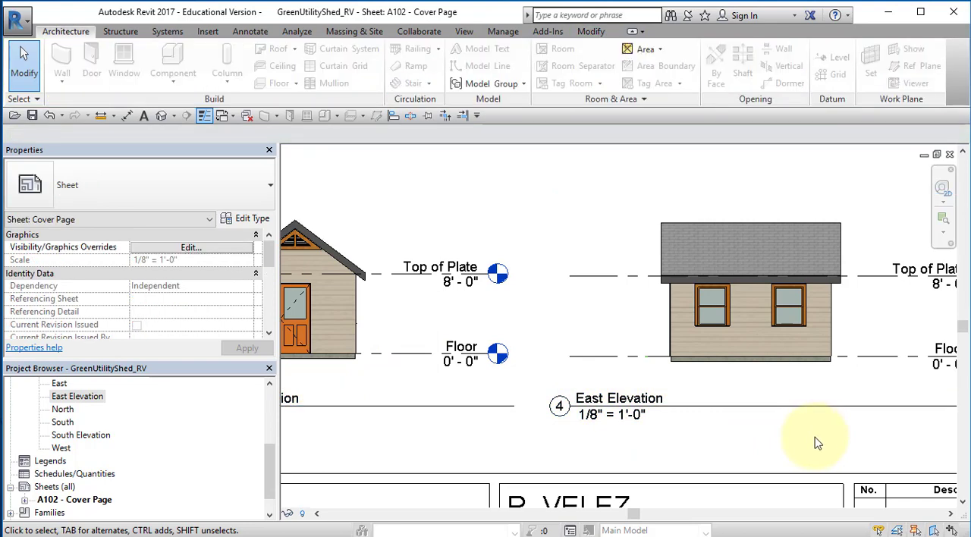
{"action": "scroll", "coordinate": [818, 443], "scroll_direction": "down", "scroll_amount": 3}
{"action": "middle_click_drag", "start_coordinate": [813, 444], "coordinate": [660, 399]}
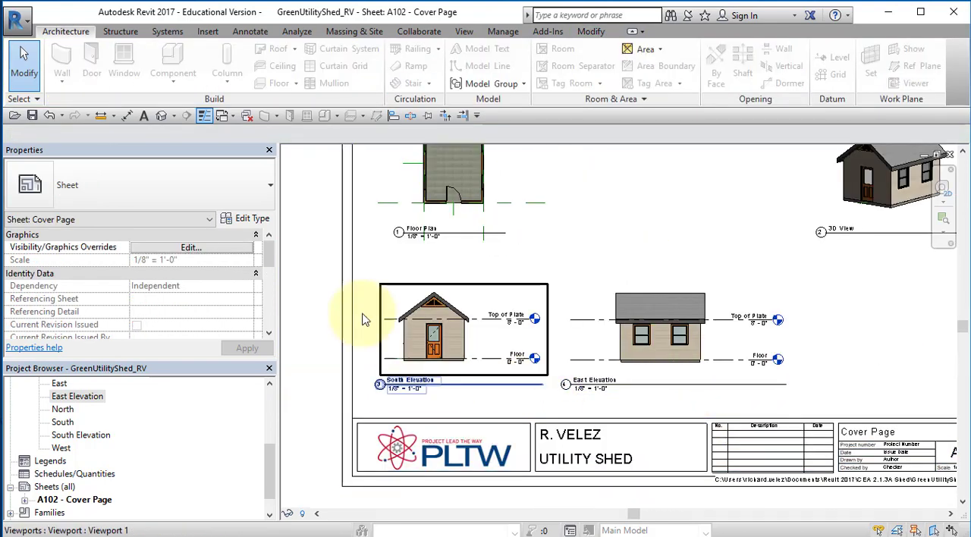
Start a print with Adobe PDF as the printer and accept landscape orientation in its document properties
{"action": "left_click", "coordinate": [22, 21]}
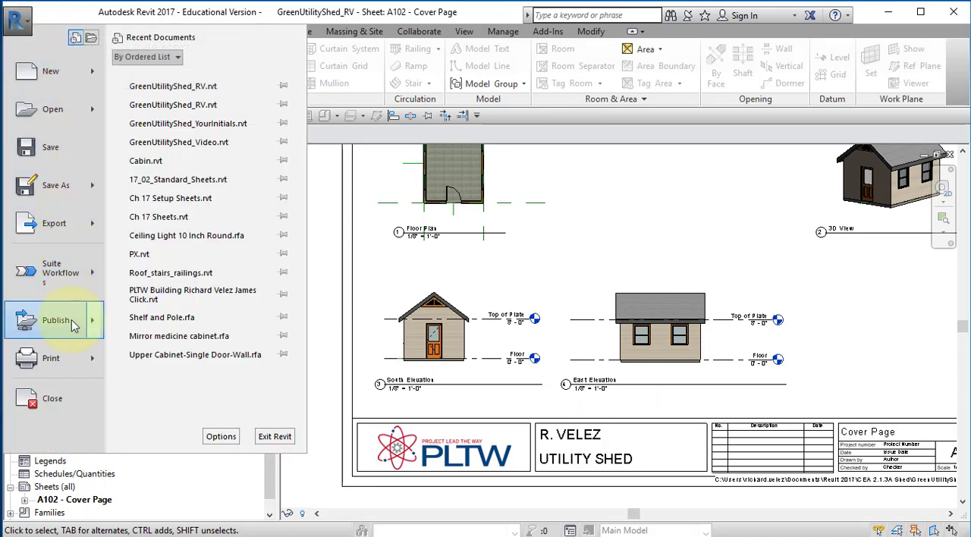
{"action": "mouse_move", "coordinate": [80, 358]}
{"action": "key", "text": "Escape"}
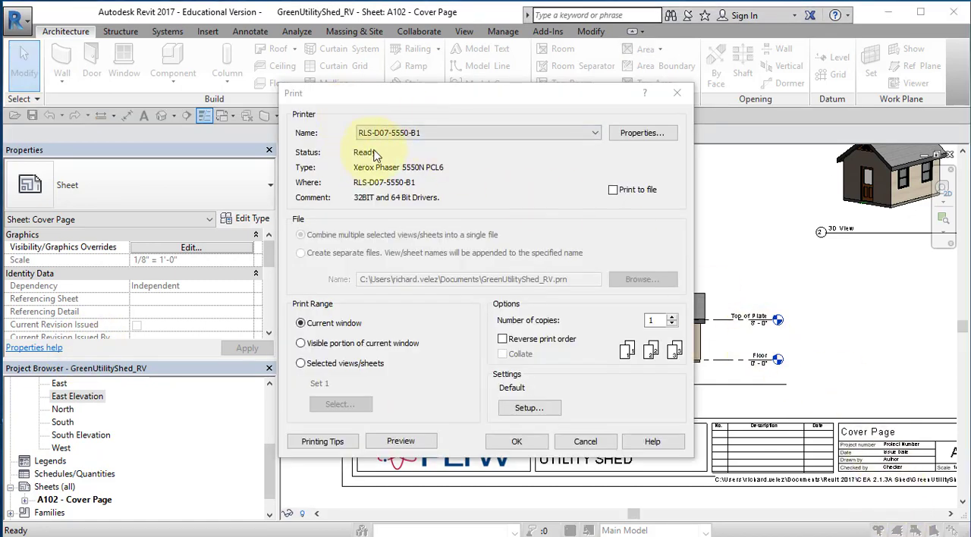
{"action": "left_click", "coordinate": [596, 135]}
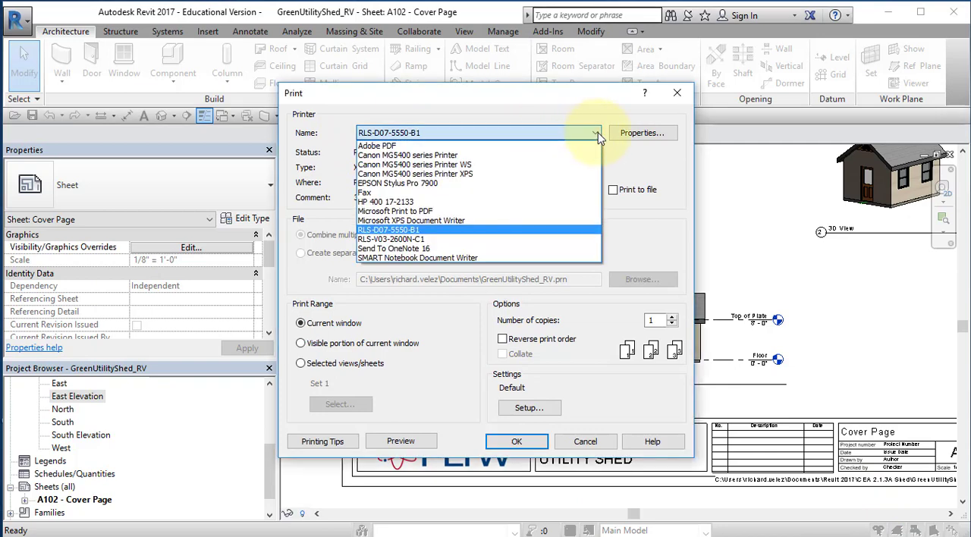
{"action": "left_click", "coordinate": [551, 147]}
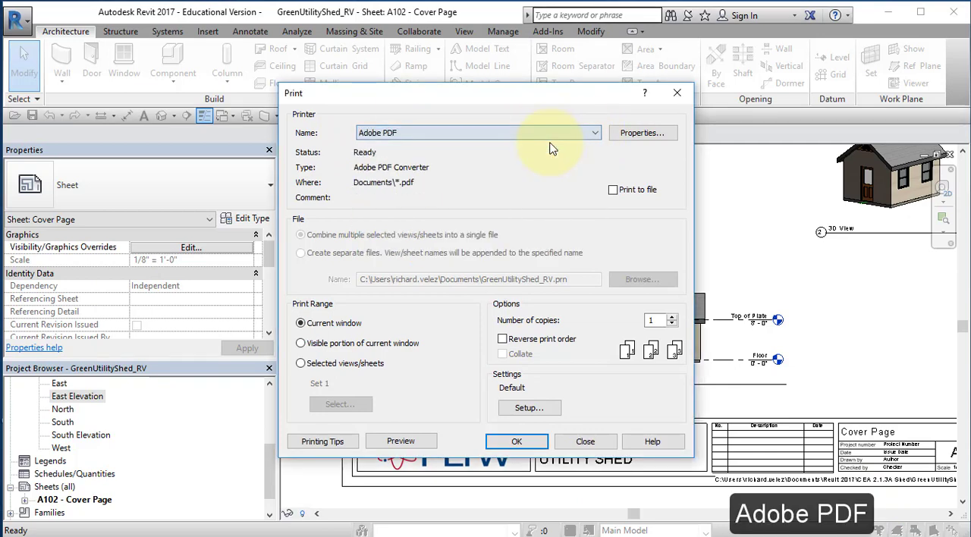
{"action": "left_click", "coordinate": [628, 134]}
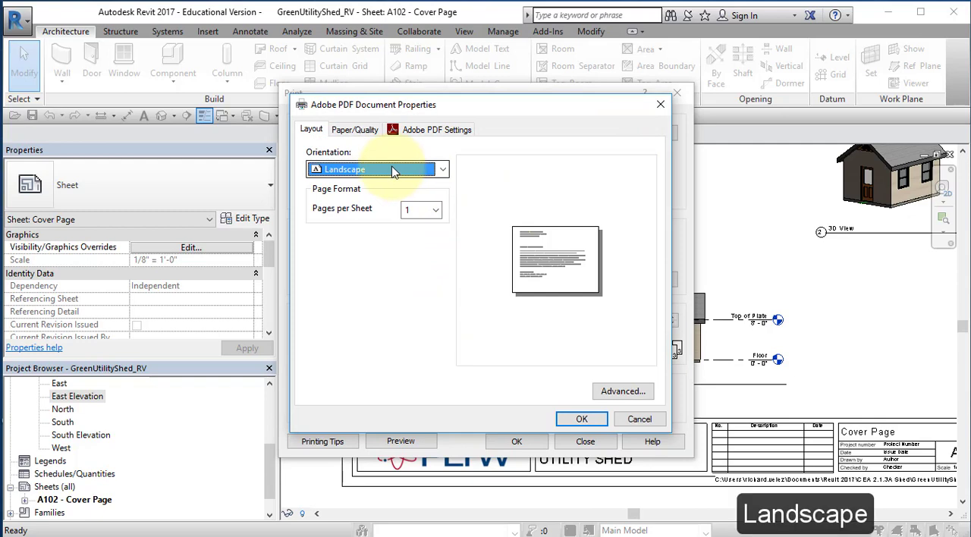
{"action": "left_click", "coordinate": [583, 419]}
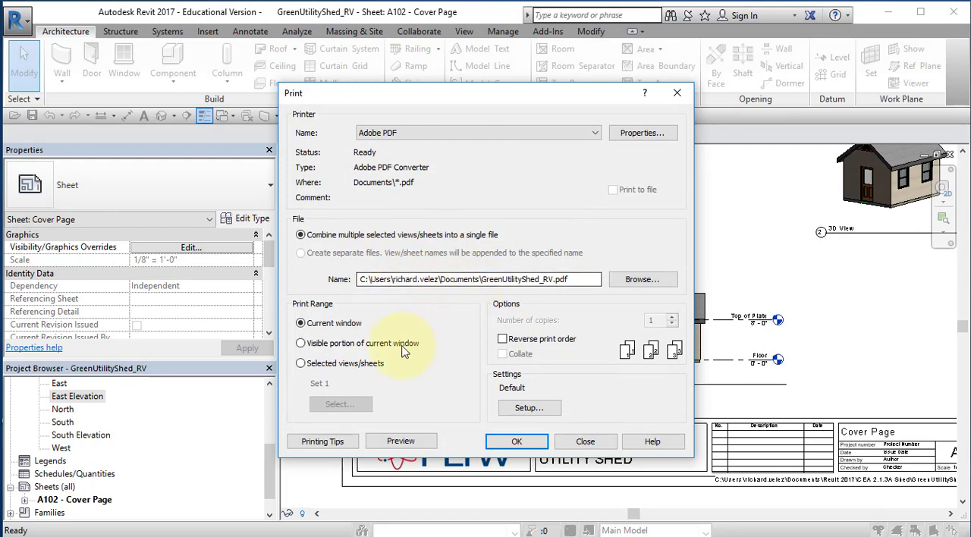
Set the print range to selected views/sheets, using Set 1 with only Sheet: A102 - Cover Page included
{"action": "left_click", "coordinate": [302, 365]}
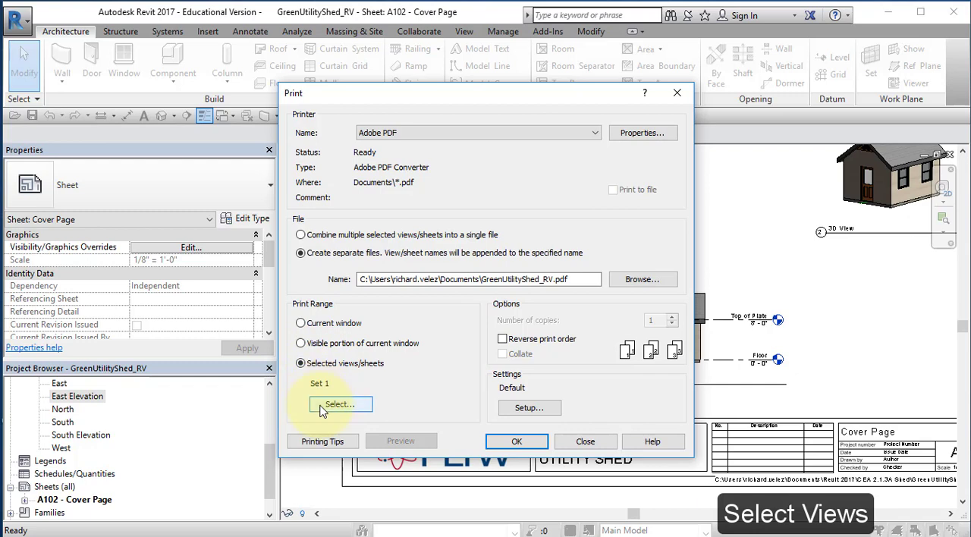
{"action": "left_click", "coordinate": [334, 404]}
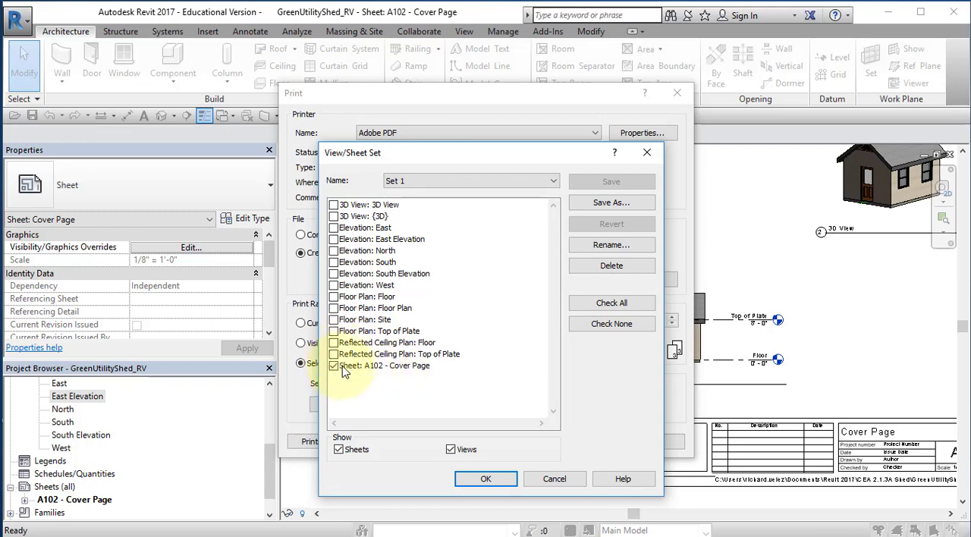
{"action": "left_click", "coordinate": [489, 480]}
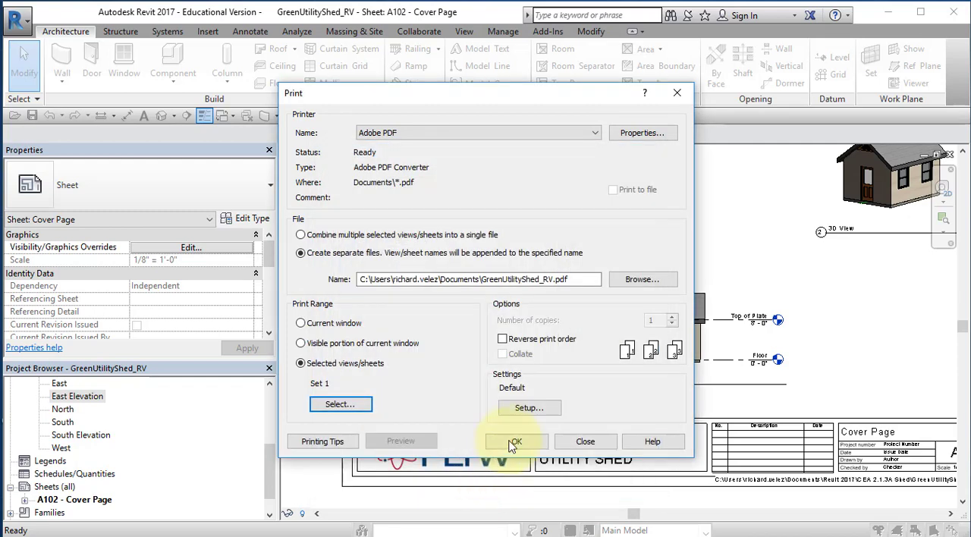
Print the sheet with Temporary Hide/Isolate left on and save it as GreenUtilityShed_RV - Sheet - A102 - Cover Page in the CEA 2.1.3A Shed folder
{"action": "left_click", "coordinate": [516, 443]}
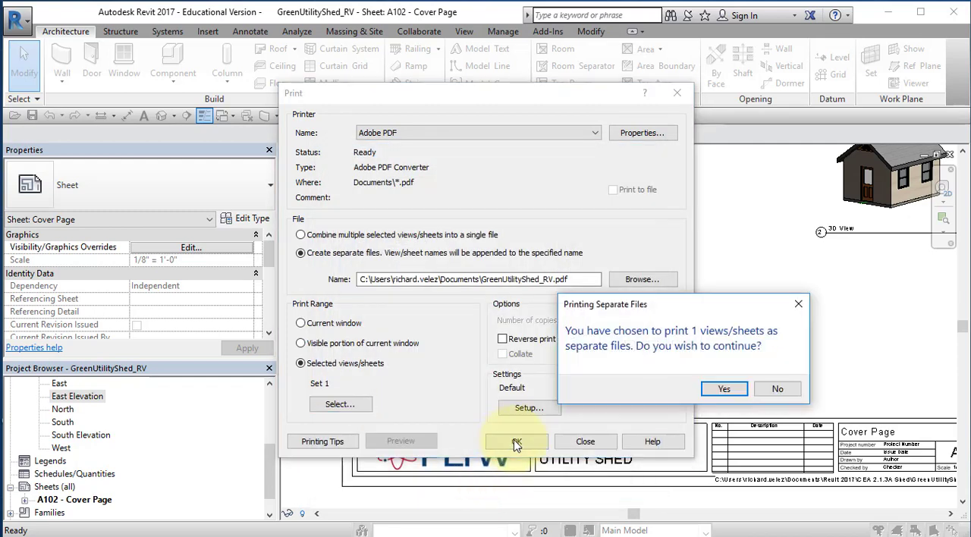
{"action": "left_click", "coordinate": [708, 390]}
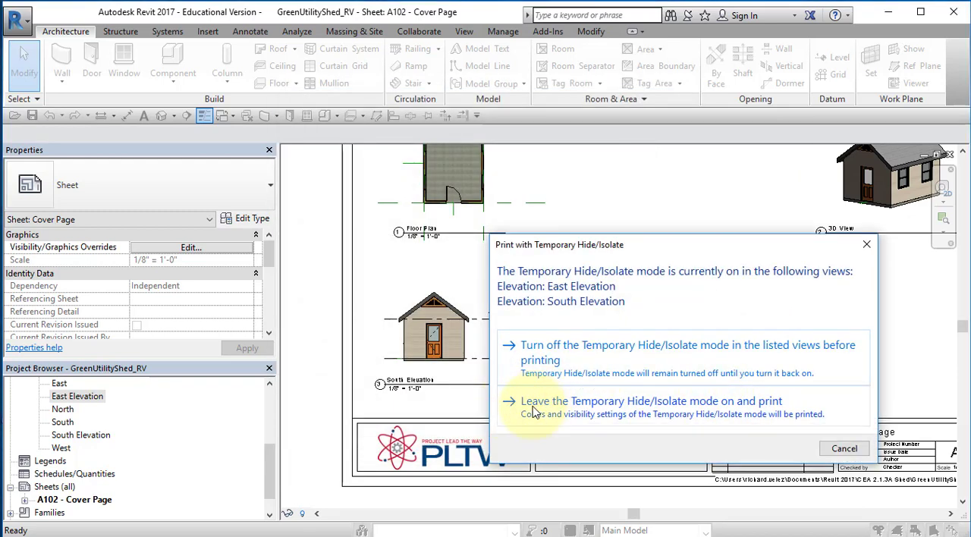
{"action": "left_click", "coordinate": [668, 410]}
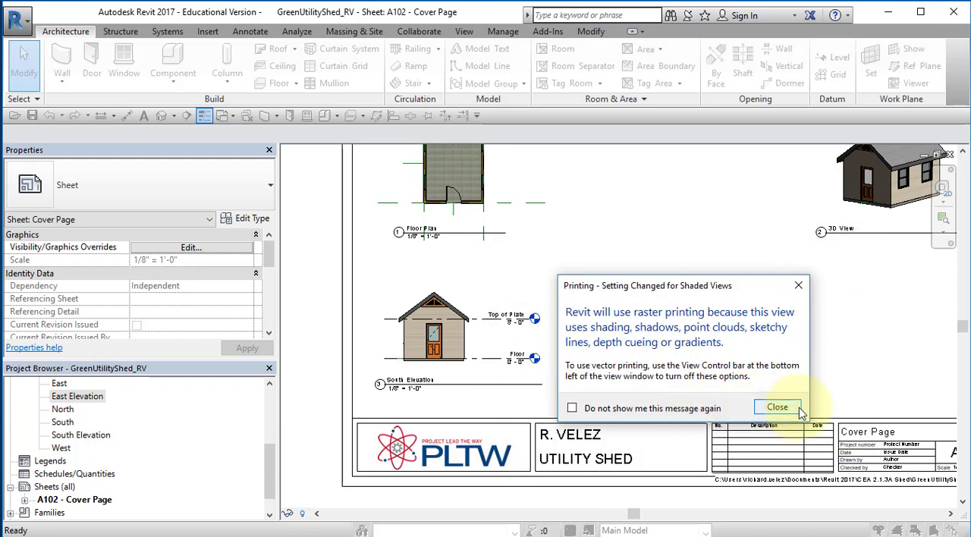
{"action": "left_click", "coordinate": [777, 408]}
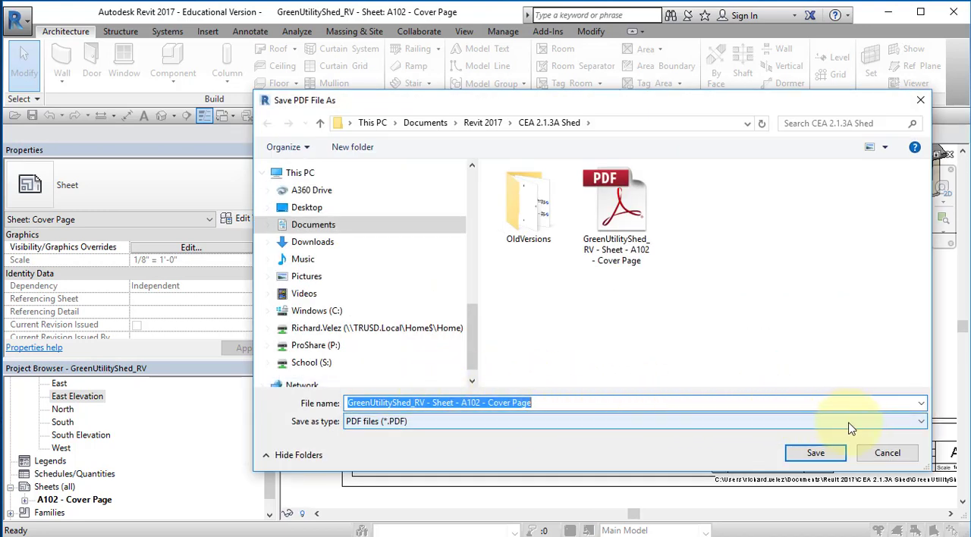
{"action": "left_click", "coordinate": [815, 452]}
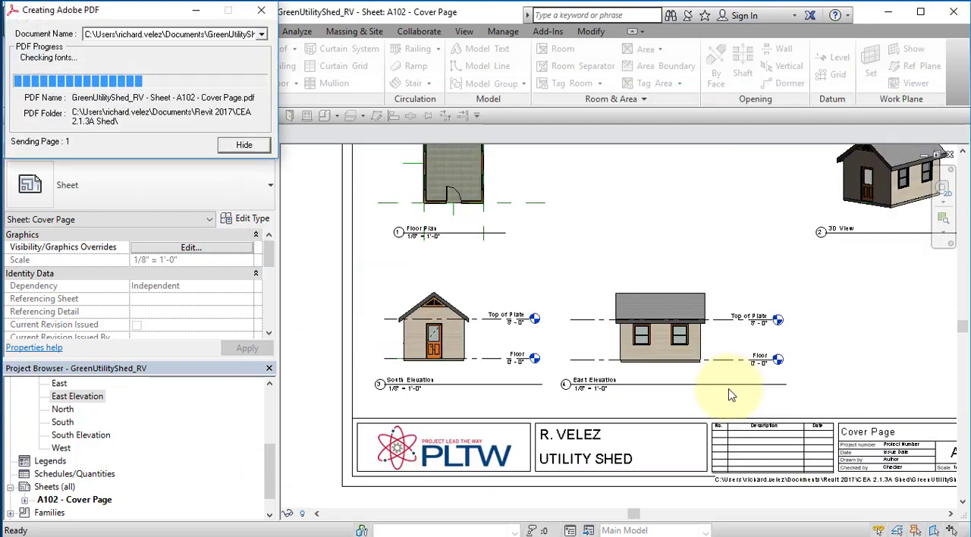